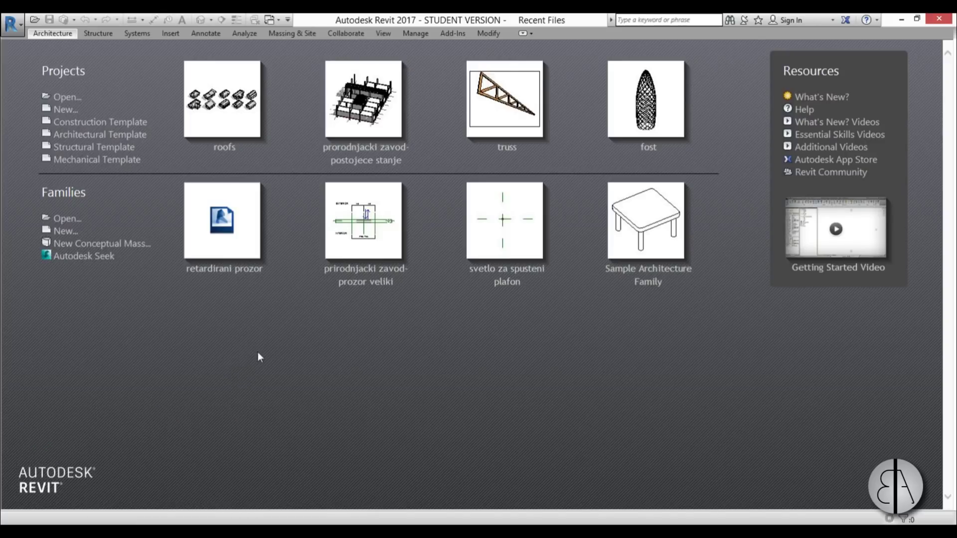
Start a new project from the architectural template with lengths measured in meters
{"action": "left_click", "coordinate": [100, 135]}
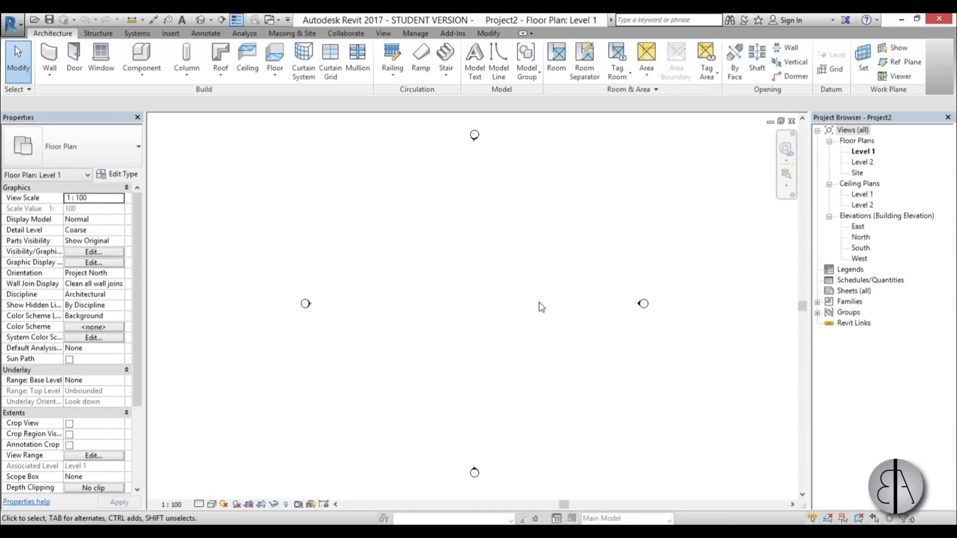
{"action": "key", "text": "u"}
{"action": "key", "text": "n"}
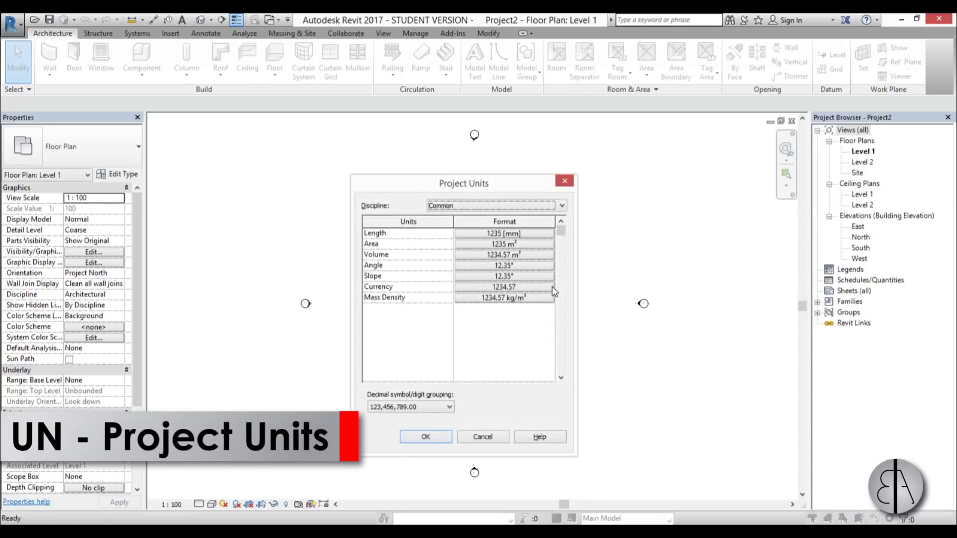
{"action": "left_click", "coordinate": [506, 232]}
{"action": "left_click", "coordinate": [443, 243]}
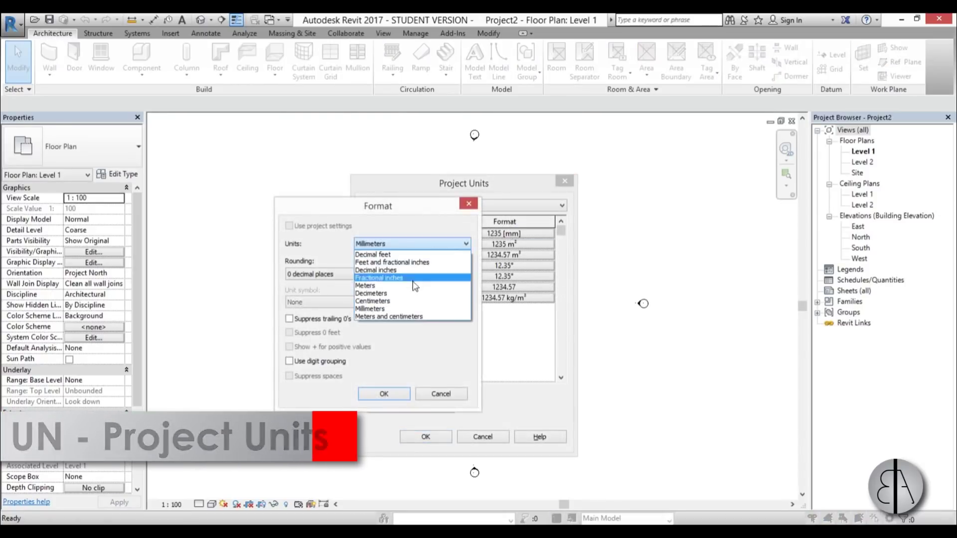
{"action": "left_click", "coordinate": [413, 288]}
{"action": "left_click", "coordinate": [384, 394]}
{"action": "left_click", "coordinate": [425, 437]}
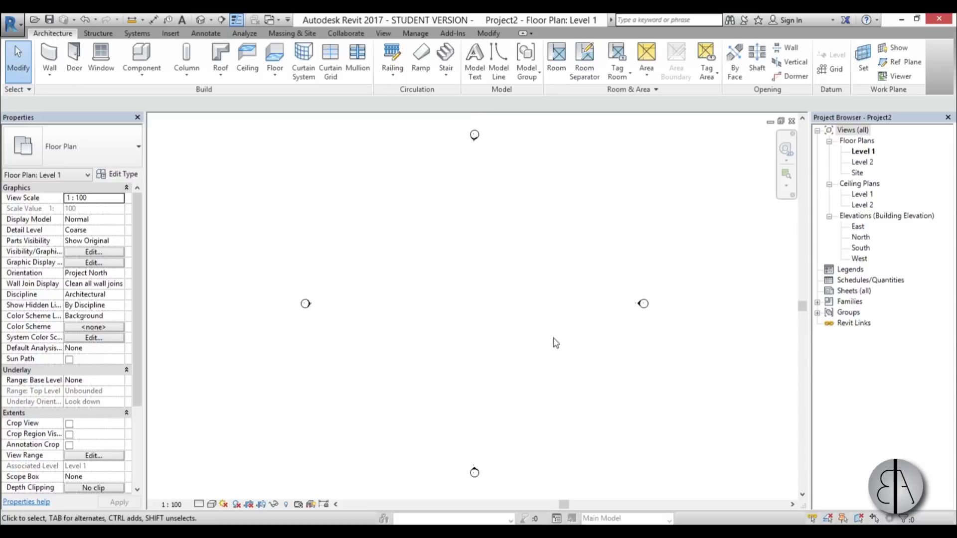
Start the Wall tool with the WA shortcut
{"action": "scroll", "coordinate": [557, 284], "scroll_direction": "up", "scroll_amount": 1}
{"action": "key", "text": "w"}
{"action": "key", "text": "a"}
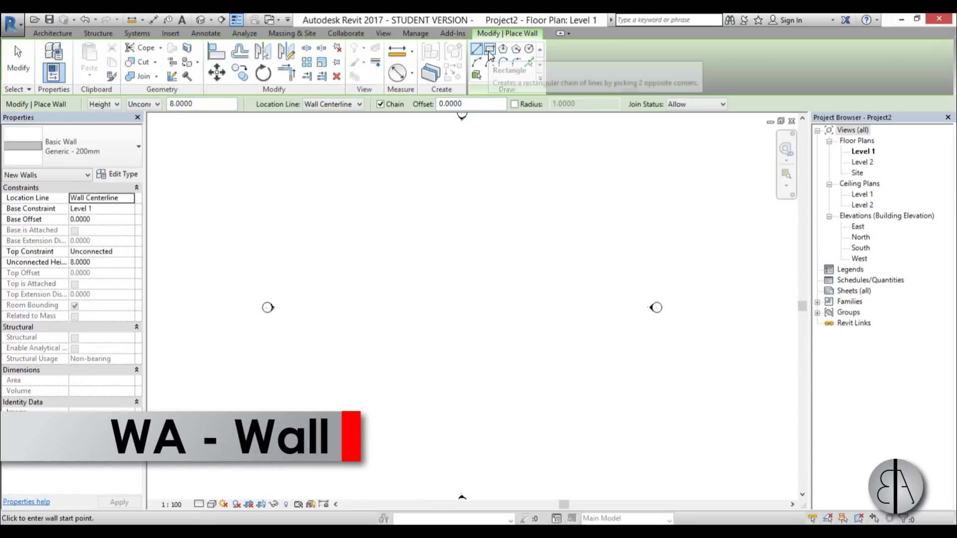
Draw a 16 by 8 rectangle of Generic 200mm walls with top constraint Up to level: Level 2
{"action": "left_click", "coordinate": [490, 52]}
{"action": "left_click", "coordinate": [421, 266]}
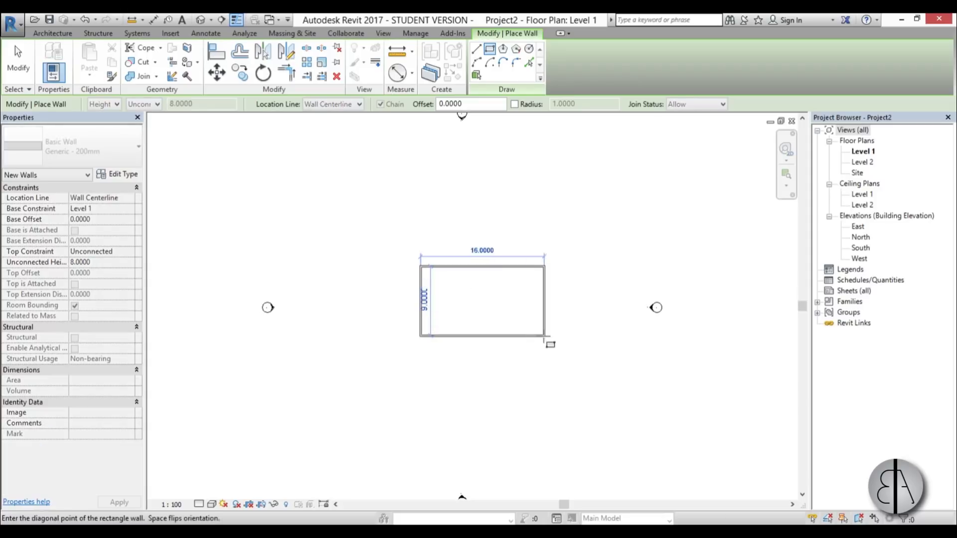
{"action": "left_click", "coordinate": [512, 313]}
{"action": "scroll", "coordinate": [487, 282], "scroll_direction": "up", "scroll_amount": 4}
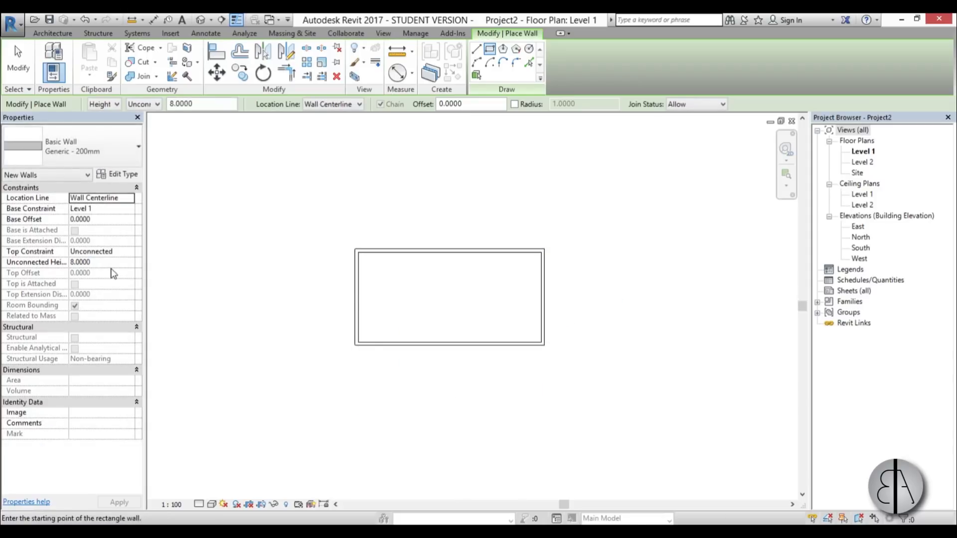
{"action": "left_click", "coordinate": [126, 252]}
{"action": "left_click", "coordinate": [128, 252]}
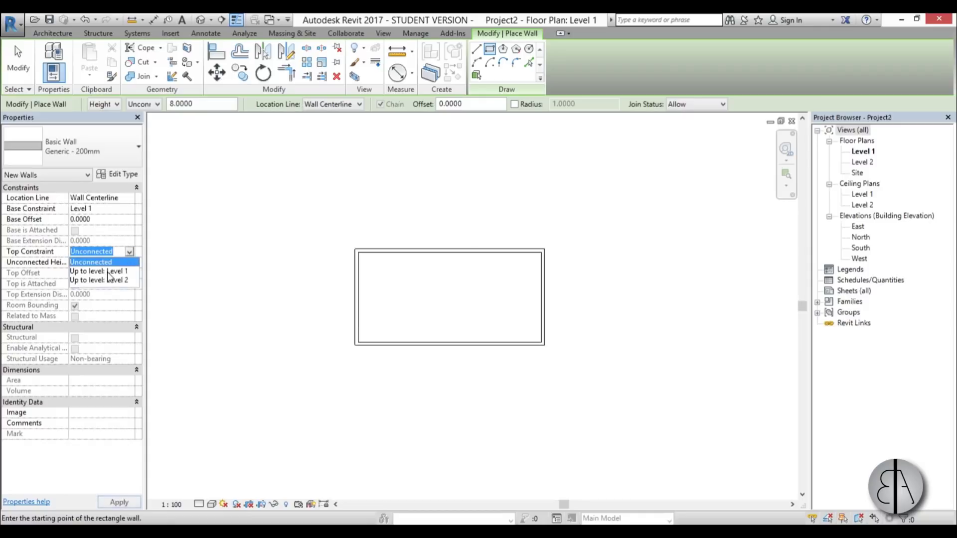
{"action": "left_click", "coordinate": [110, 282]}
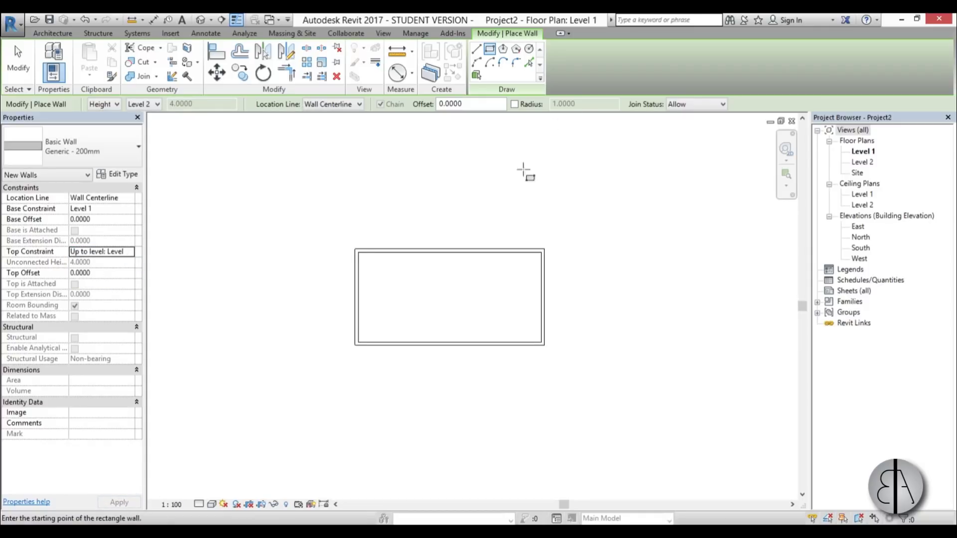
{"action": "key", "text": "Escape"}
{"action": "key", "text": "Escape"}
{"action": "scroll", "coordinate": [461, 270], "scroll_direction": "up", "scroll_amount": 1}
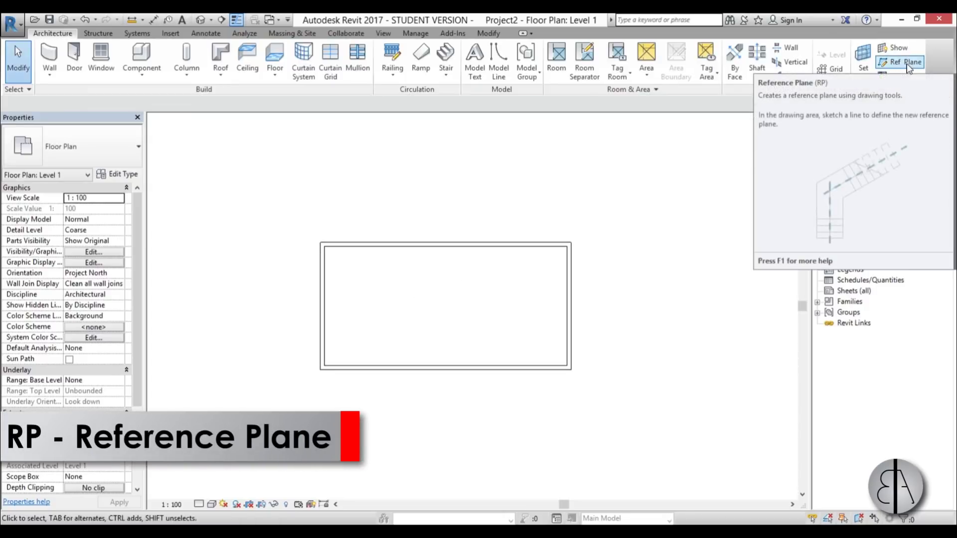
Draw a horizontal reference plane through the side walls' midpoints, extended past the left wall
{"action": "left_click", "coordinate": [906, 63]}
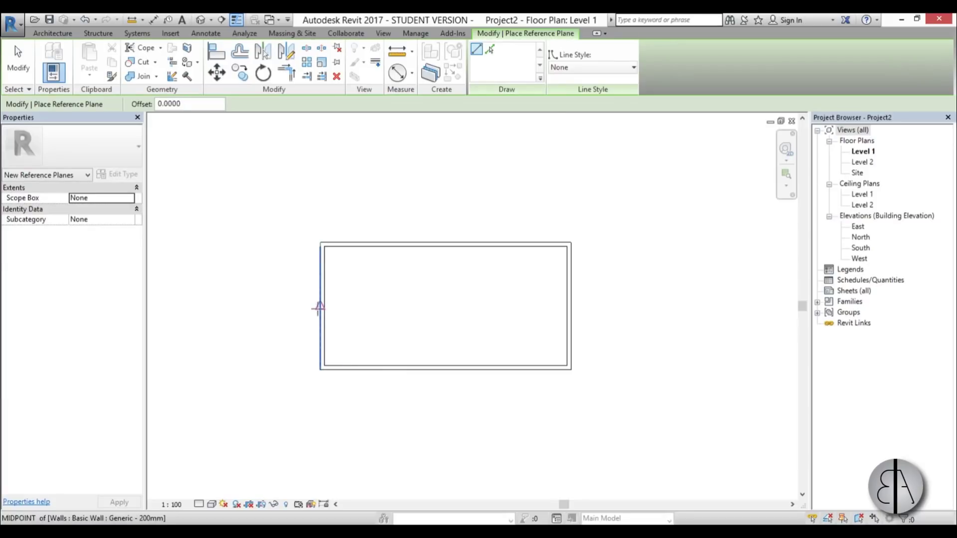
{"action": "left_click", "coordinate": [320, 306]}
{"action": "left_click", "coordinate": [732, 306]}
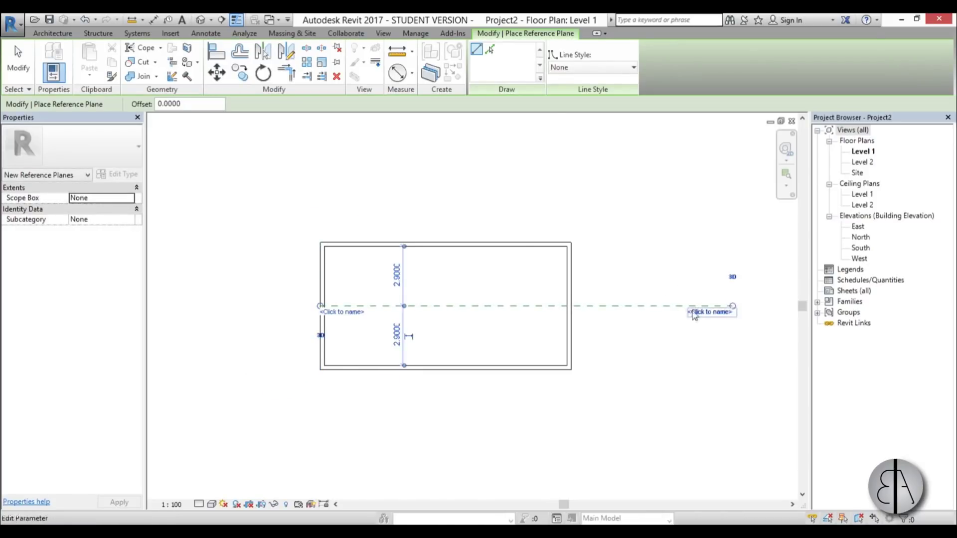
{"action": "scroll", "coordinate": [697, 308], "scroll_direction": "down", "scroll_amount": 2}
{"action": "key", "text": "Escape"}
{"action": "key", "text": "Escape"}
{"action": "left_click", "coordinate": [444, 308]}
{"action": "left_click_drag", "start_coordinate": [444, 310], "coordinate": [277, 308]}
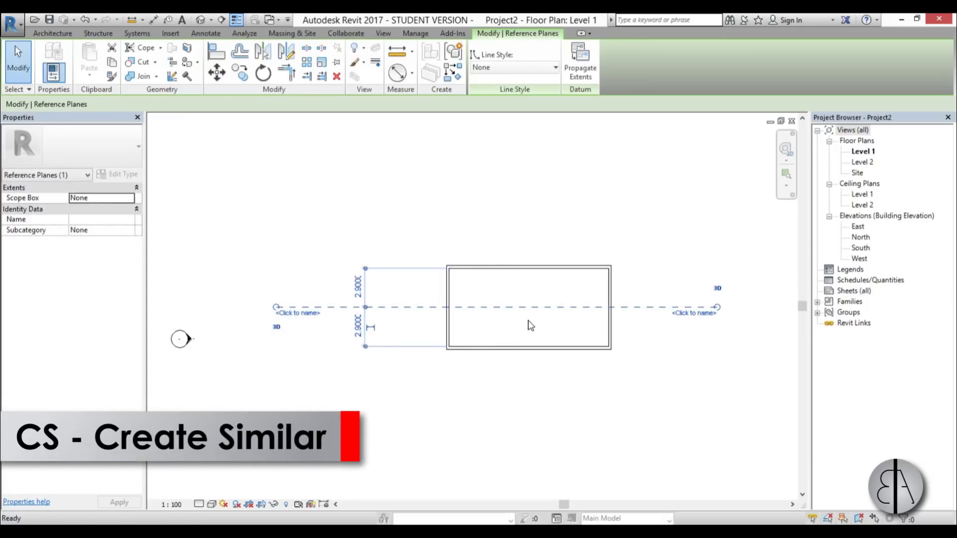
Add a vertical reference plane through the top wall's midpoint using CS
{"action": "key", "text": "c"}
{"action": "key", "text": "s"}
{"action": "left_click", "coordinate": [529, 266]}
{"action": "left_click", "coordinate": [530, 447]}
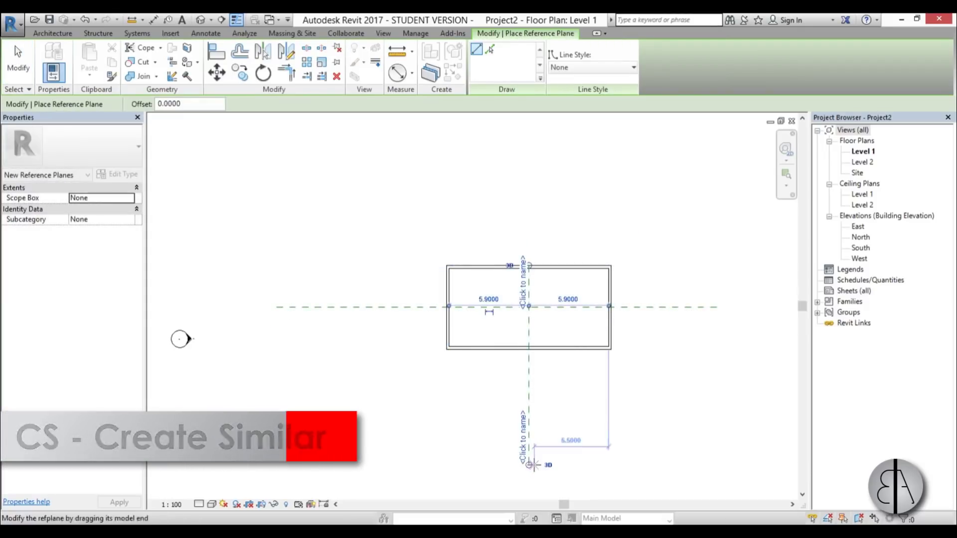
{"action": "key", "text": "Escape"}
{"action": "key", "text": "Escape"}
{"action": "left_click", "coordinate": [529, 277]}
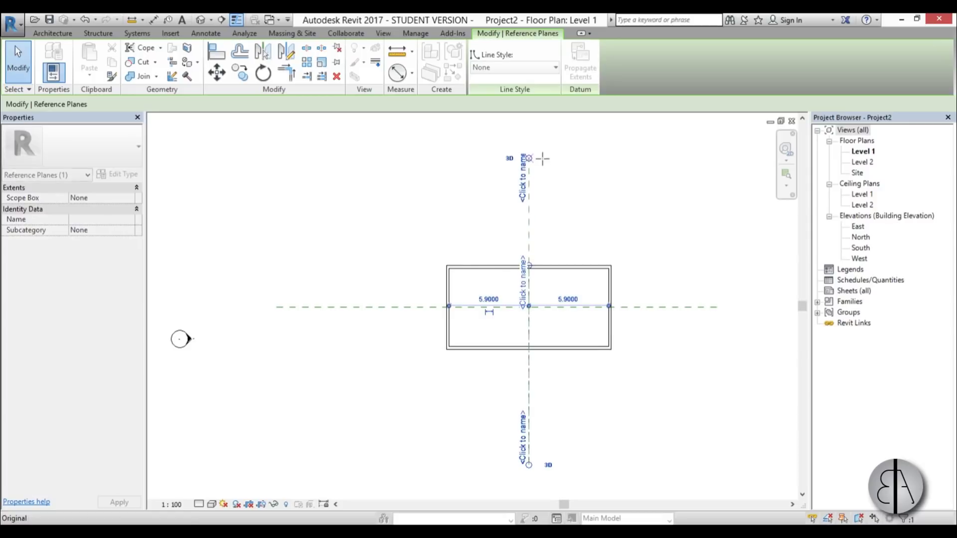
{"action": "key", "text": "Escape"}
{"action": "middle_click_drag", "start_coordinate": [570, 342], "coordinate": [543, 352]}
Name the vertical reference plane 1 and the horizontal one 2
{"action": "left_click", "coordinate": [501, 224]}
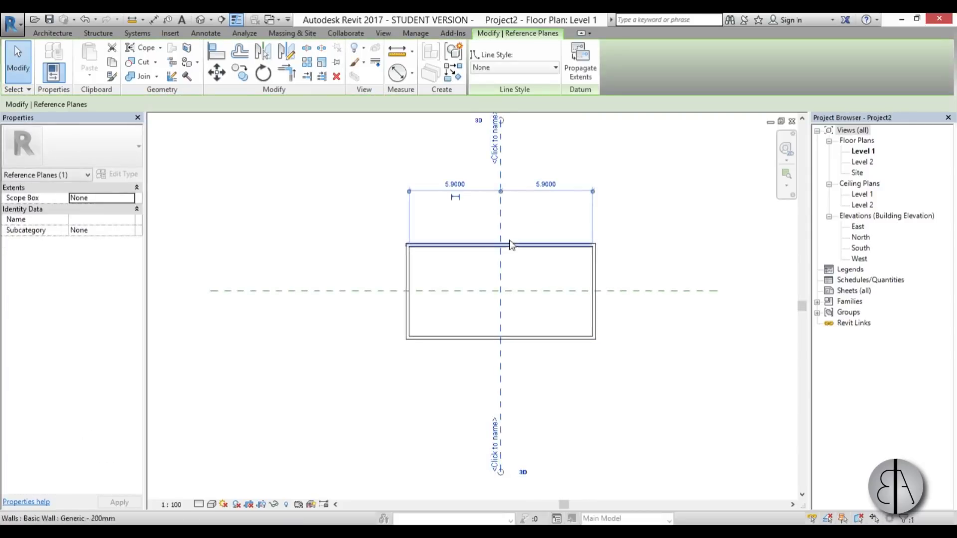
{"action": "left_click", "coordinate": [501, 145]}
{"action": "scroll", "coordinate": [571, 217], "scroll_direction": "down", "scroll_amount": 1}
{"action": "middle_click_drag", "start_coordinate": [572, 218], "coordinate": [555, 256]}
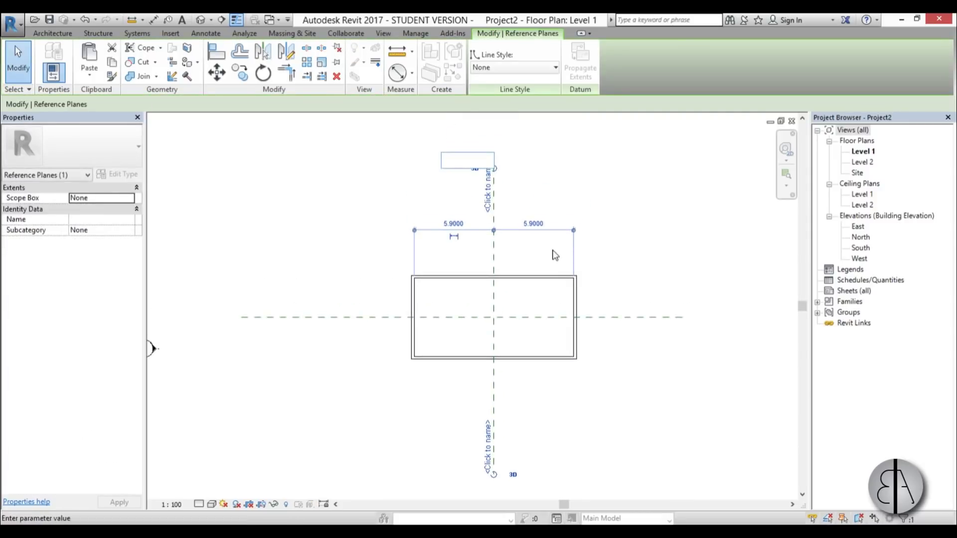
{"action": "key", "text": "Return"}
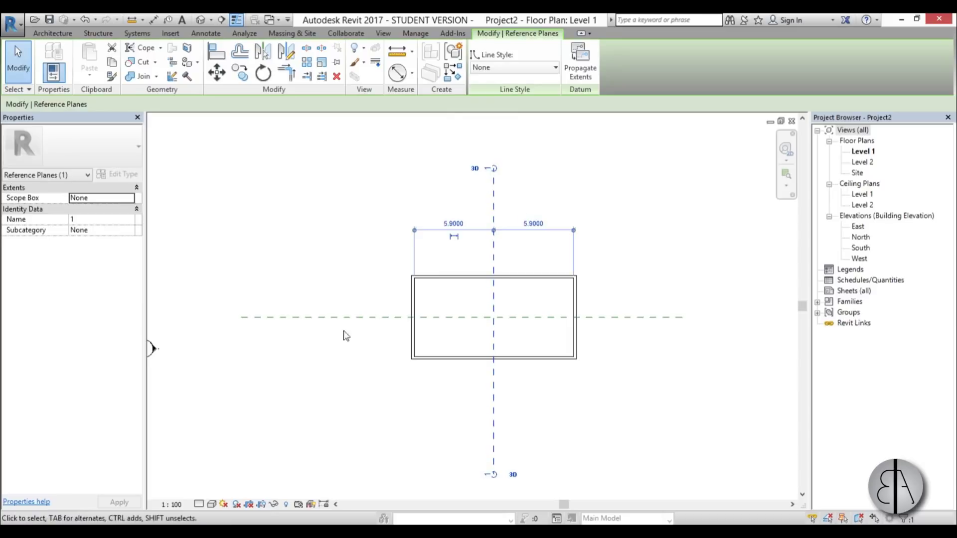
{"action": "left_click", "coordinate": [335, 317]}
{"action": "left_click", "coordinate": [263, 323]}
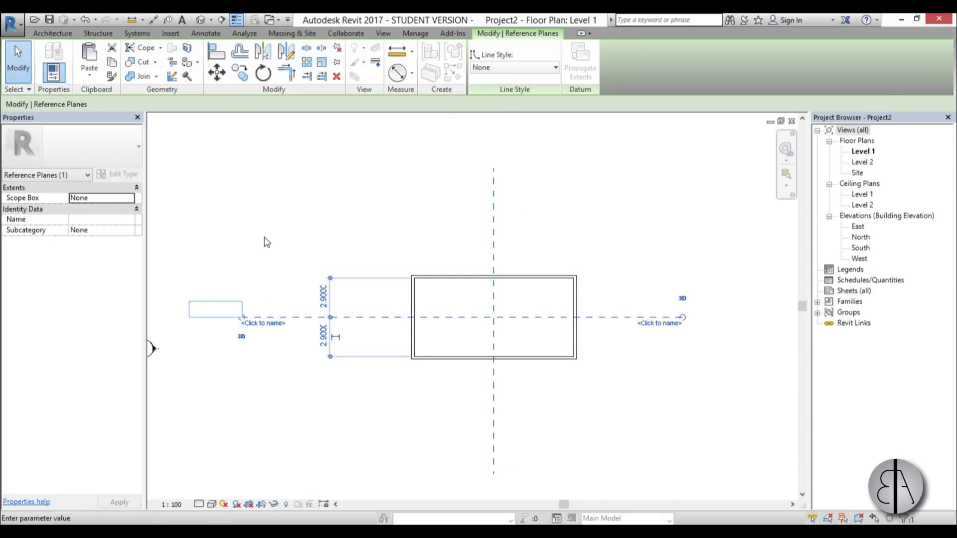
{"action": "type", "text": "2"}
{"action": "key", "text": "Return"}
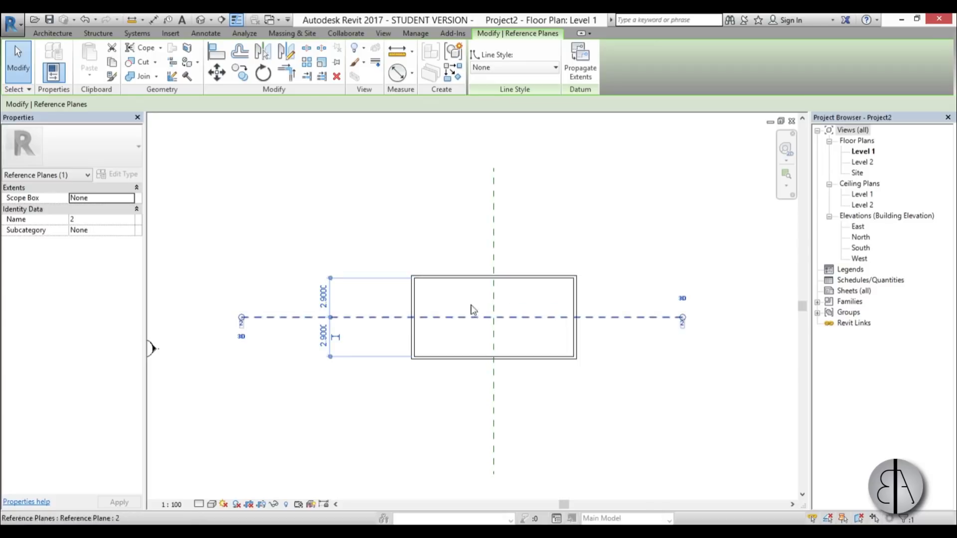
{"action": "left_click", "coordinate": [442, 217]}
{"action": "scroll", "coordinate": [429, 229], "scroll_direction": "down", "scroll_amount": 3}
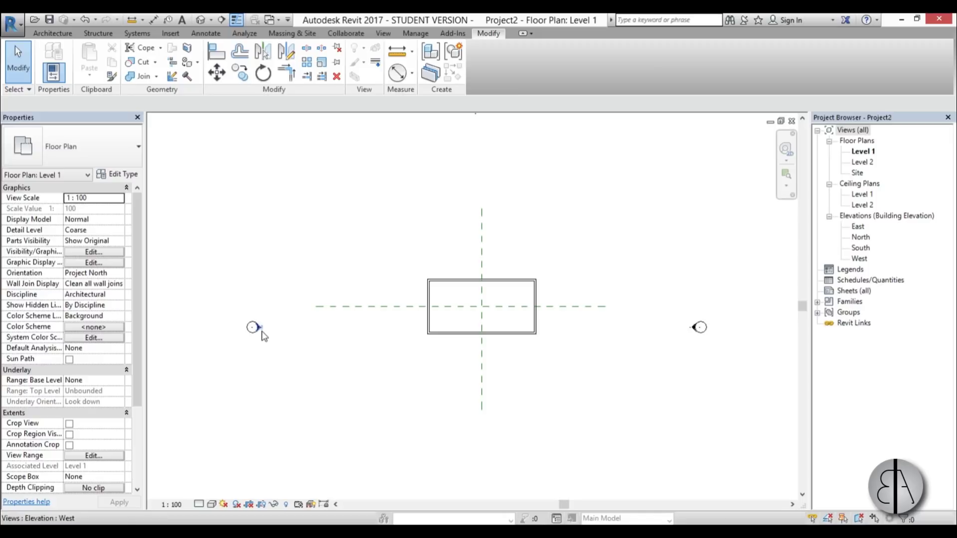
Open the West elevation and filter a crossing selection down to the four walls
{"action": "double_click", "coordinate": [256, 327]}
{"action": "scroll", "coordinate": [459, 278], "scroll_direction": "up", "scroll_amount": 2}
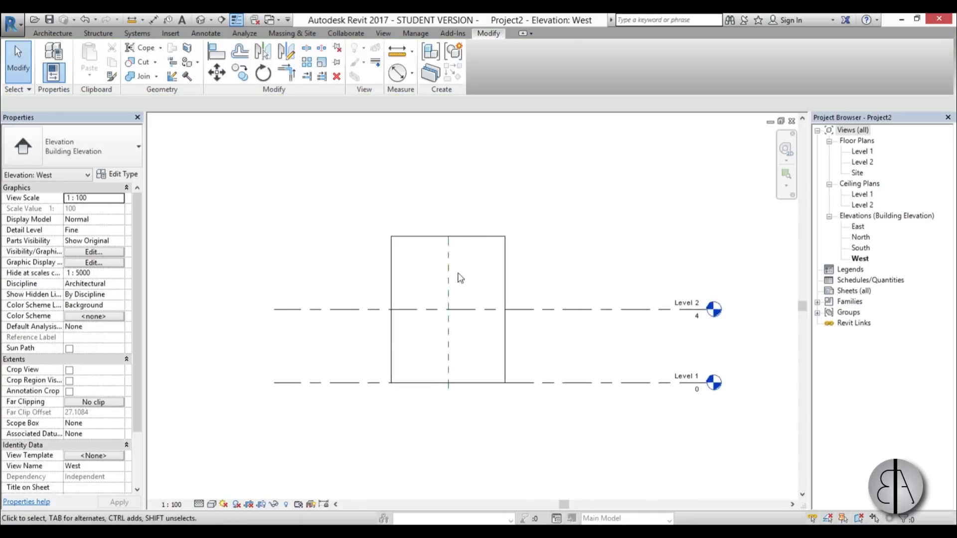
{"action": "left_click_drag", "start_coordinate": [609, 275], "coordinate": [333, 224]}
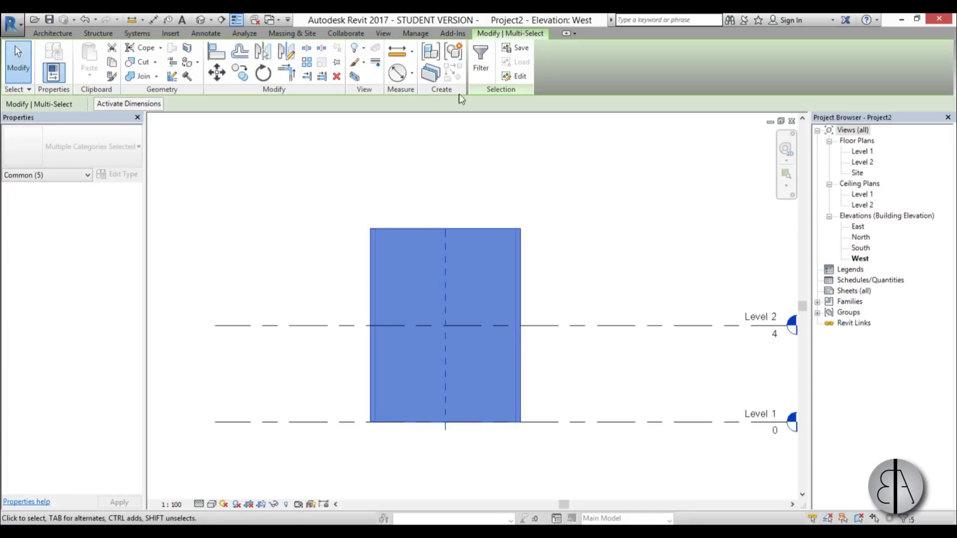
{"action": "left_click", "coordinate": [481, 64]}
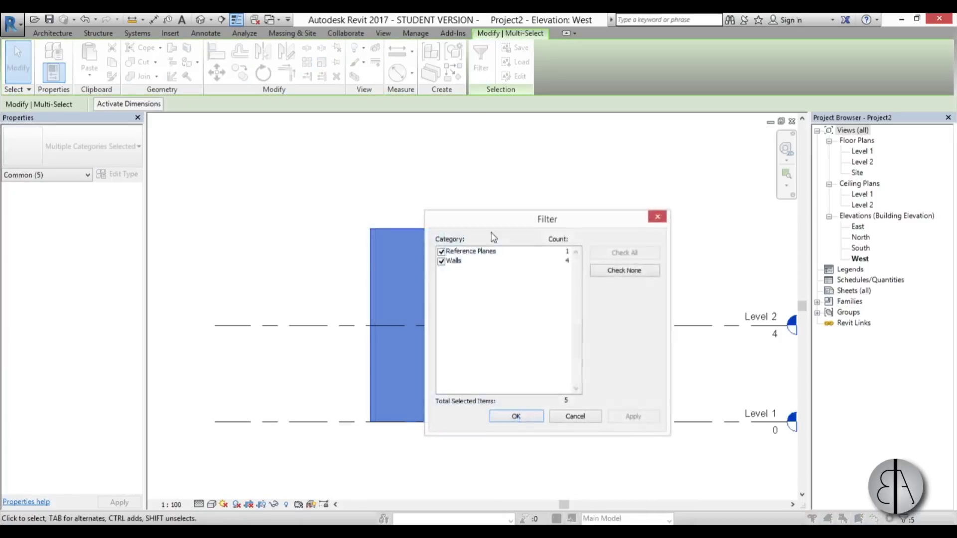
{"action": "left_click", "coordinate": [441, 251]}
{"action": "left_click", "coordinate": [632, 417]}
{"action": "left_click", "coordinate": [513, 416]}
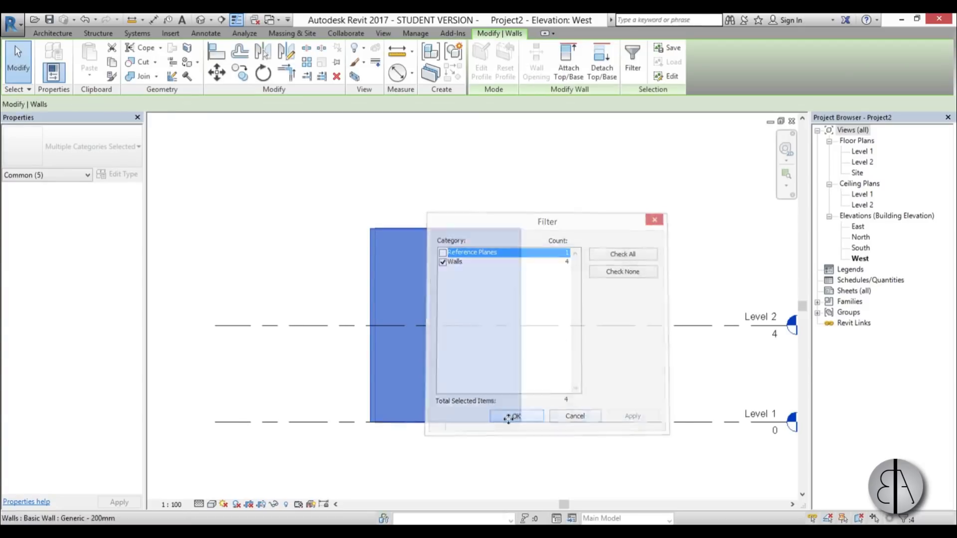
Set the walls' Top Constraint to Up to level: Level 2
{"action": "left_click", "coordinate": [126, 256]}
{"action": "left_click", "coordinate": [112, 284]}
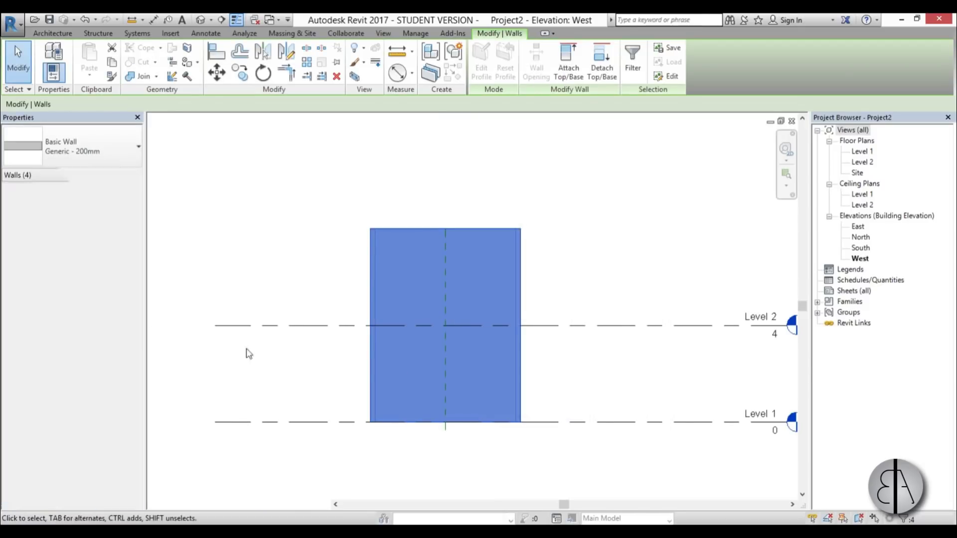
{"action": "left_click", "coordinate": [311, 391]}
{"action": "scroll", "coordinate": [467, 398], "scroll_direction": "down", "scroll_amount": 2}
{"action": "scroll", "coordinate": [449, 325], "scroll_direction": "up", "scroll_amount": 3}
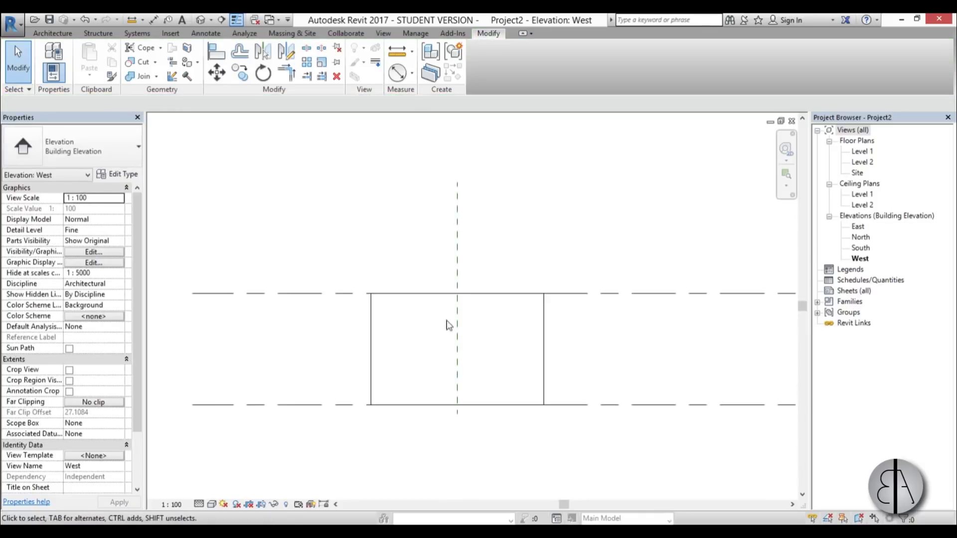
{"action": "scroll", "coordinate": [449, 325], "scroll_direction": "up", "scroll_amount": 2}
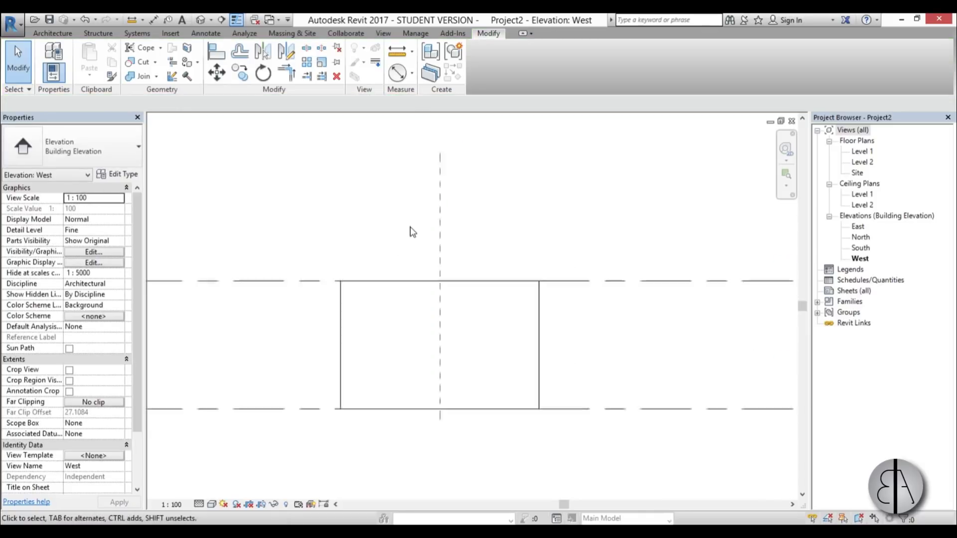
{"action": "scroll", "coordinate": [412, 232], "scroll_direction": "up", "scroll_amount": 1}
Start a Roof by Extrusion on Reference Plane : 1, at Level 2 with 0 offset
{"action": "left_click", "coordinate": [60, 37]}
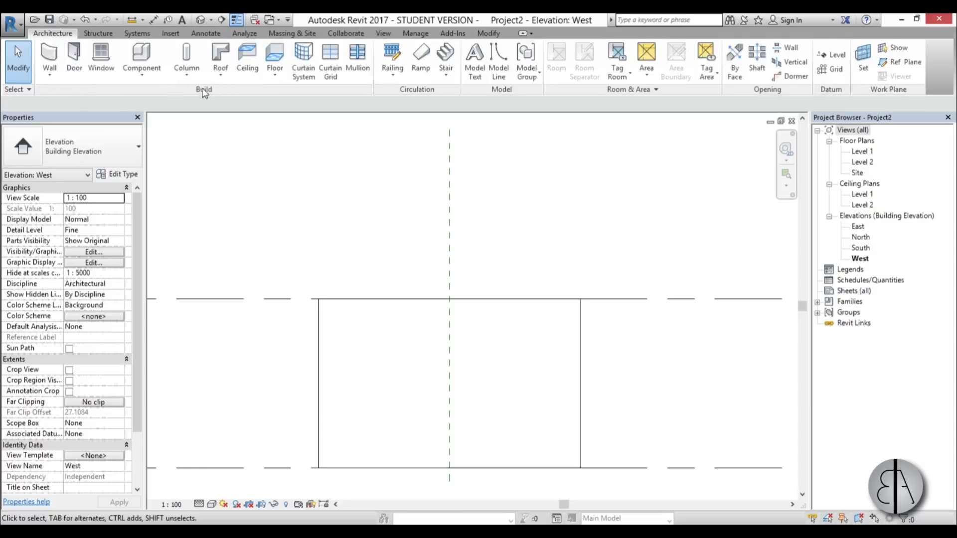
{"action": "left_click", "coordinate": [222, 73]}
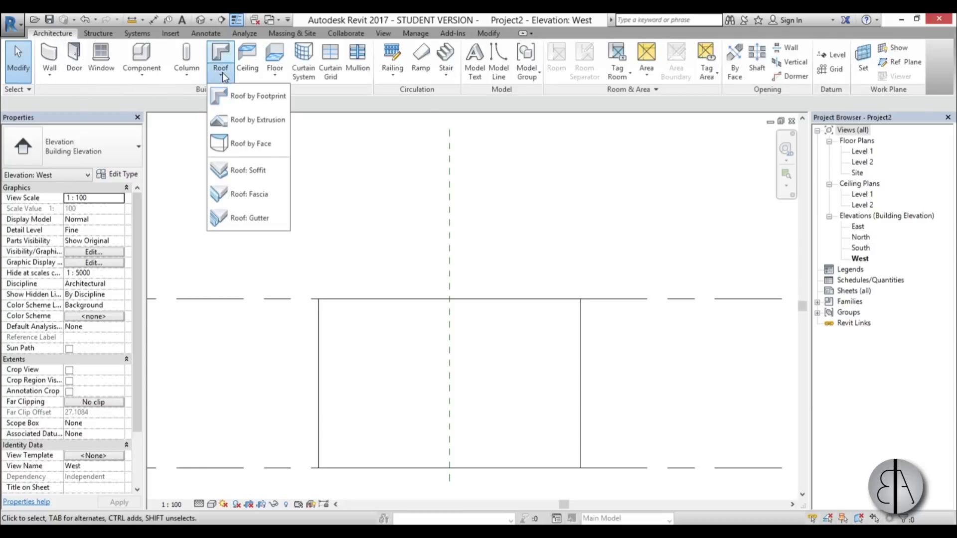
{"action": "left_click", "coordinate": [240, 124]}
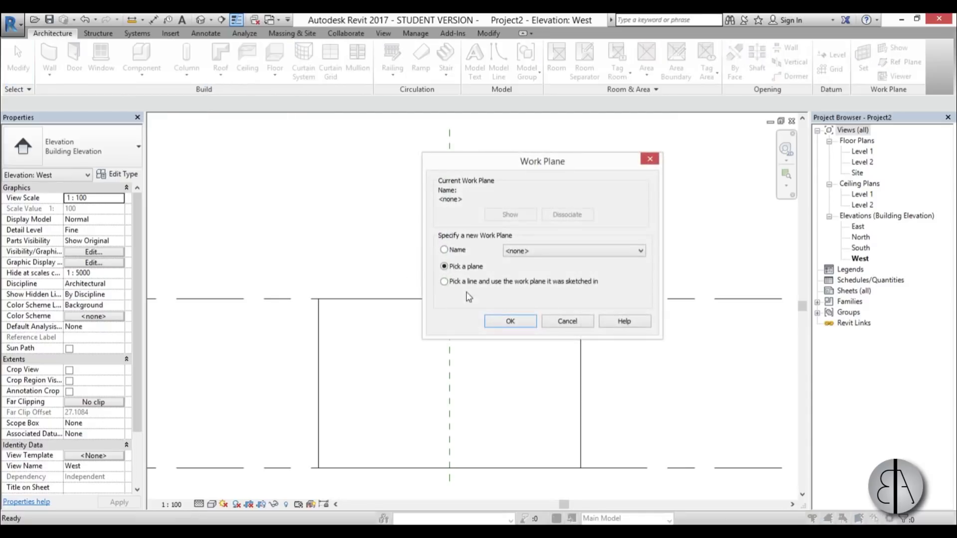
{"action": "left_click", "coordinate": [445, 250]}
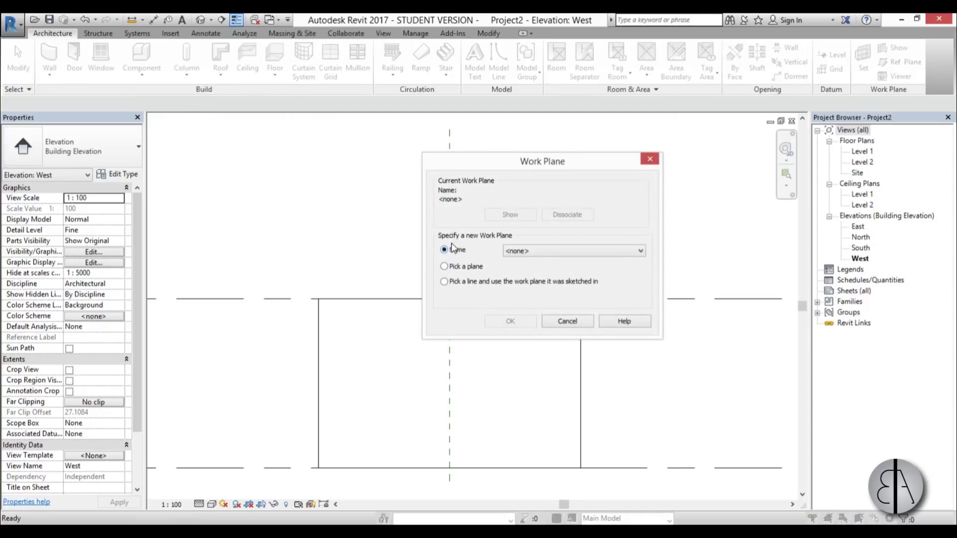
{"action": "left_click", "coordinate": [526, 251]}
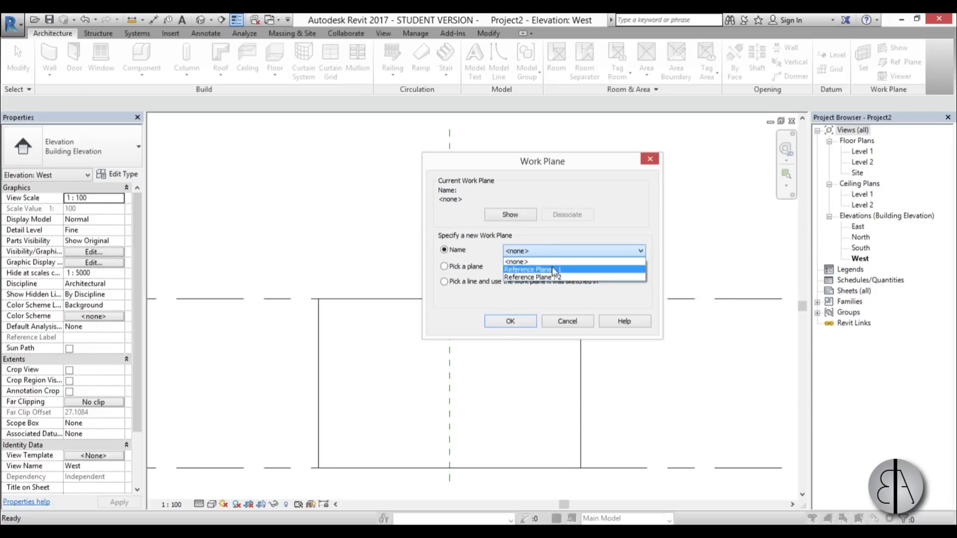
{"action": "left_click", "coordinate": [554, 270]}
{"action": "left_click", "coordinate": [511, 321]}
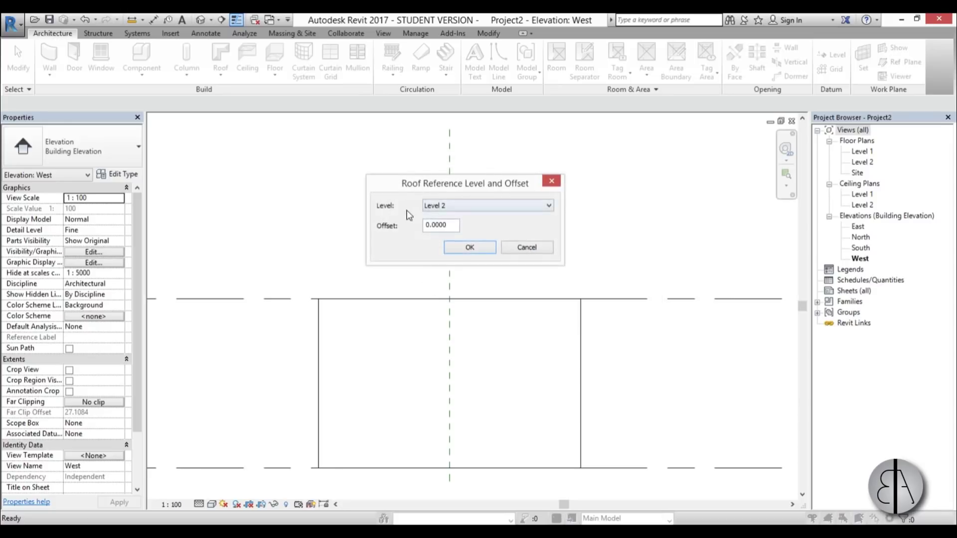
{"action": "left_click", "coordinate": [469, 248]}
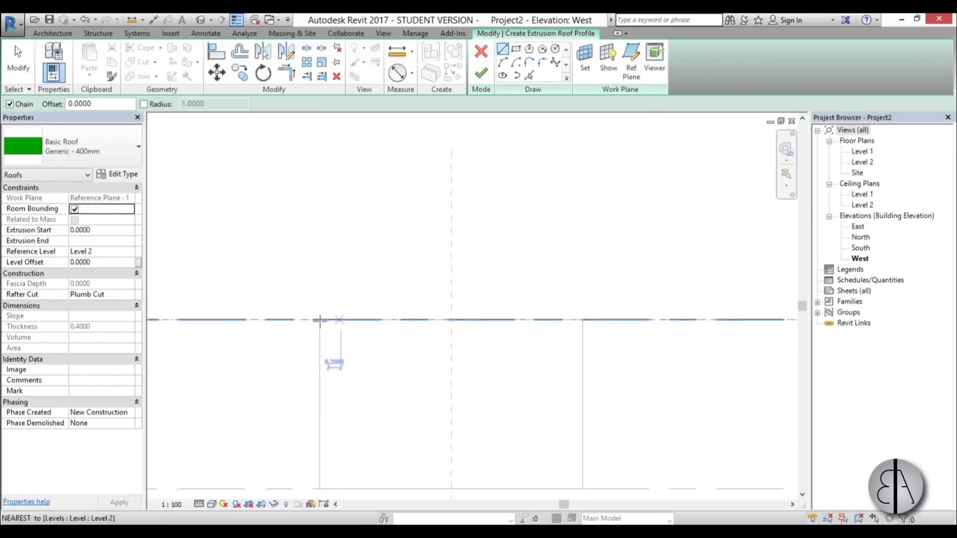
Draw a start-end-radius arc from the centre plane down to the Level 2 line
{"action": "left_click", "coordinate": [504, 63]}
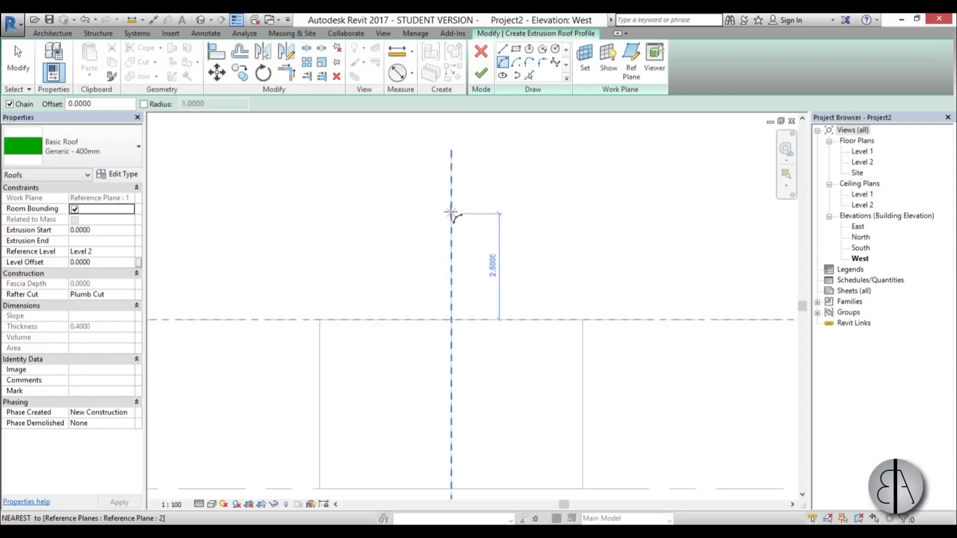
{"action": "left_click", "coordinate": [451, 210]}
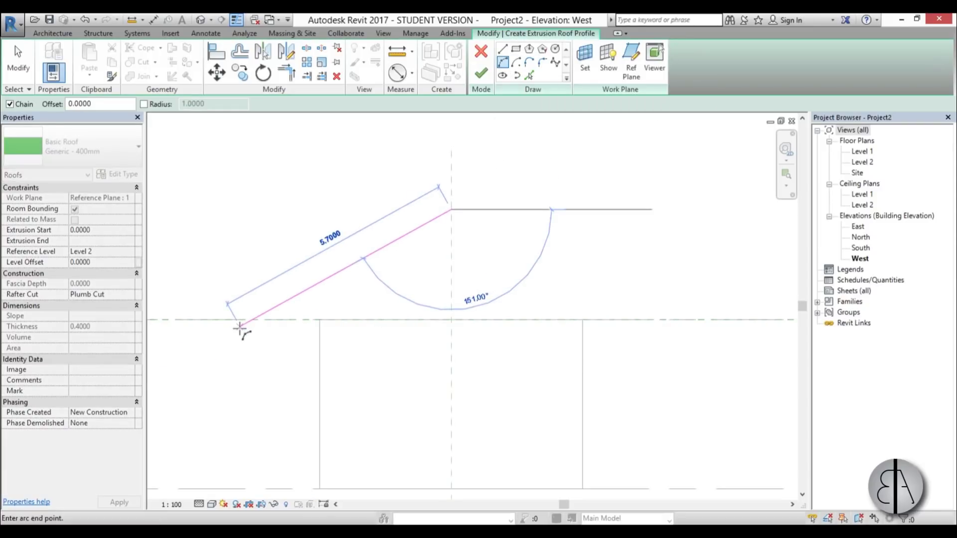
{"action": "left_click", "coordinate": [243, 319]}
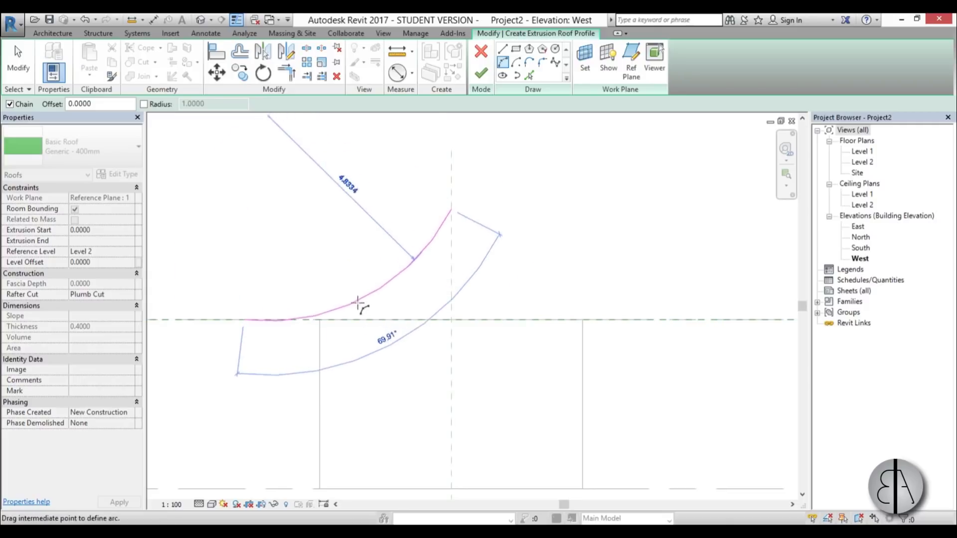
{"action": "left_click", "coordinate": [360, 302]}
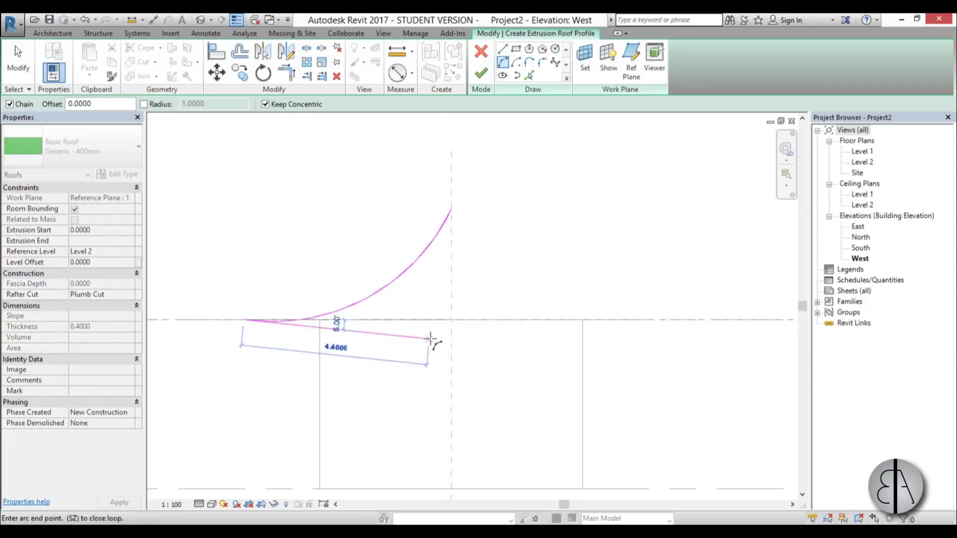
{"action": "key", "text": "Escape"}
{"action": "key", "text": "Escape"}
{"action": "scroll", "coordinate": [420, 294], "scroll_direction": "down", "scroll_amount": 2}
{"action": "scroll", "coordinate": [420, 294], "scroll_direction": "up", "scroll_amount": 1}
Mirror the arc across the vertical centre reference plane
{"action": "left_click", "coordinate": [406, 291]}
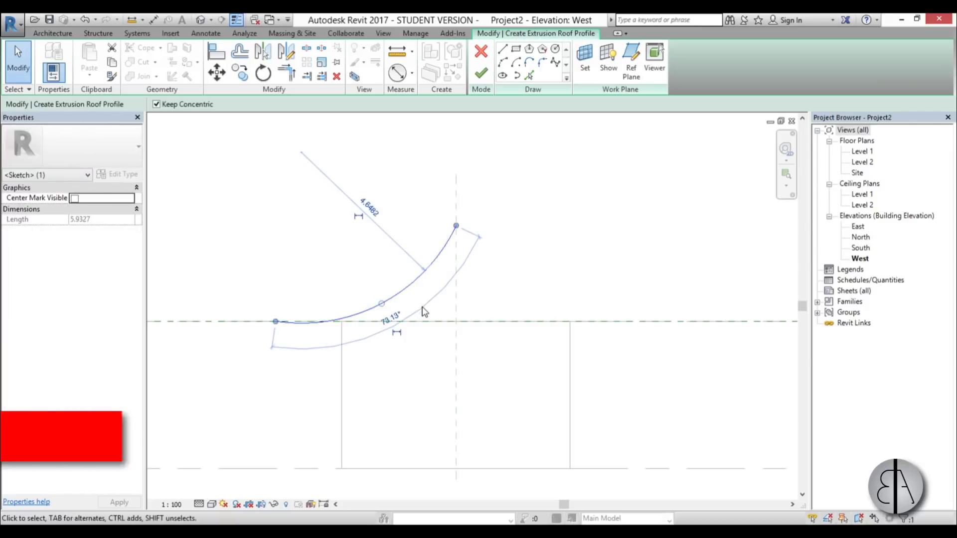
{"action": "key", "text": "m"}
{"action": "key", "text": "m"}
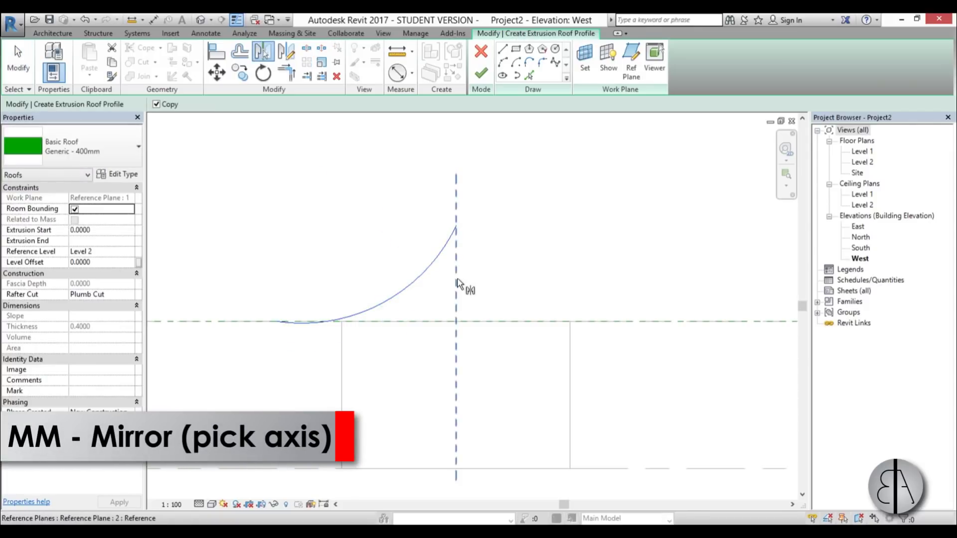
{"action": "left_click", "coordinate": [457, 279]}
{"action": "key", "text": "Escape"}
{"action": "scroll", "coordinate": [433, 272], "scroll_direction": "down", "scroll_amount": 1}
{"action": "scroll", "coordinate": [466, 287], "scroll_direction": "up", "scroll_amount": 2}
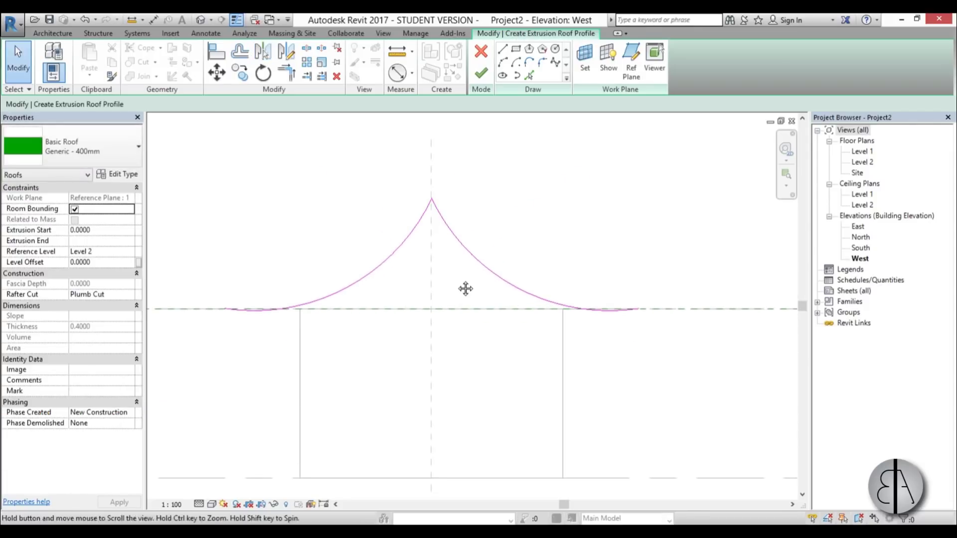
Set the extrusion start to -10 and end to 10
{"action": "left_click", "coordinate": [99, 230]}
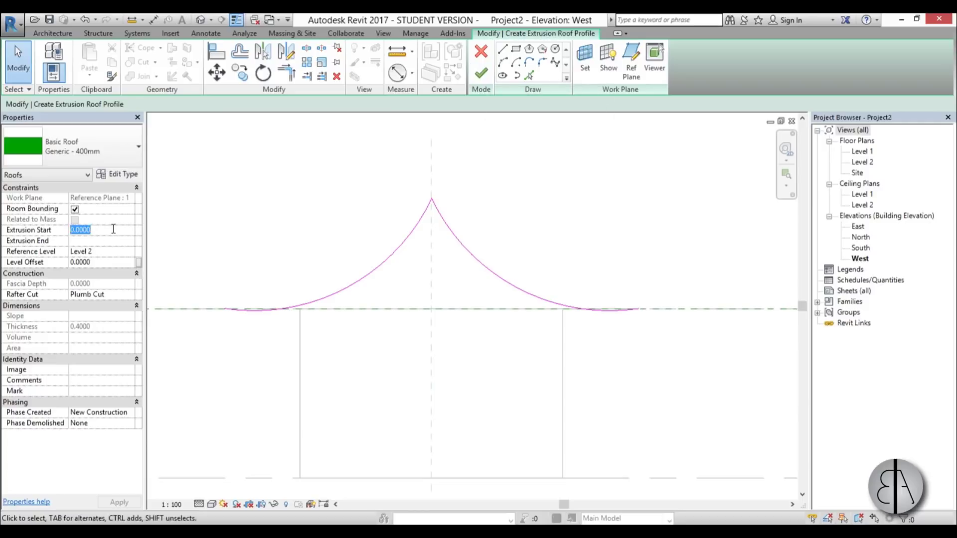
{"action": "type", "text": "-10"}
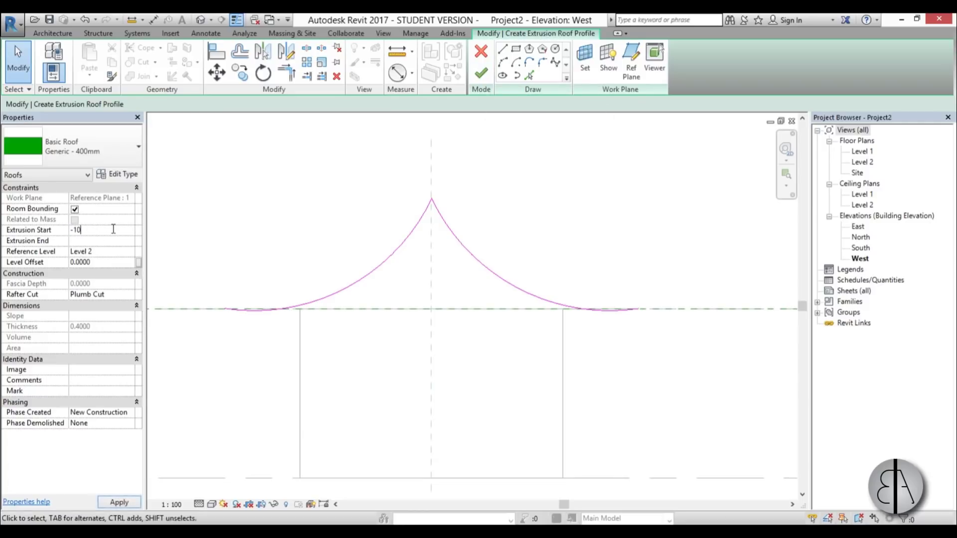
{"action": "left_click", "coordinate": [111, 240]}
{"action": "type", "text": "10"}
{"action": "left_click", "coordinate": [120, 502]}
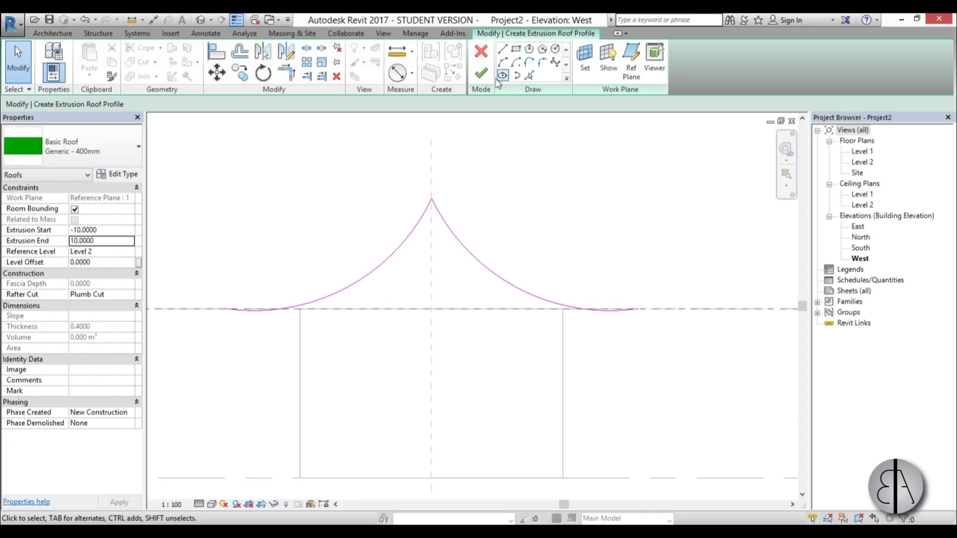
Finish the roof, then in the South elevation shorten its extrusion to run from -7 to 7
{"action": "left_click", "coordinate": [481, 73]}
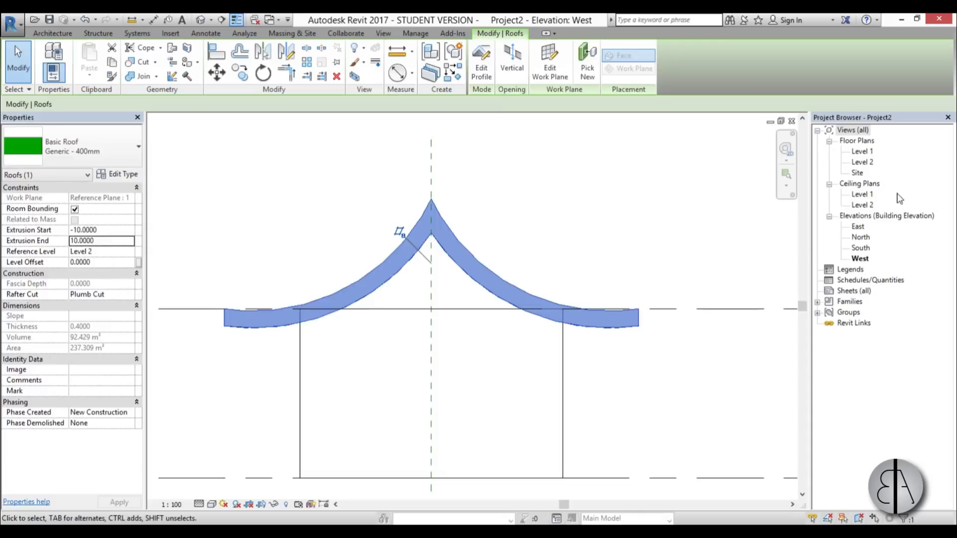
{"action": "double_click", "coordinate": [861, 247]}
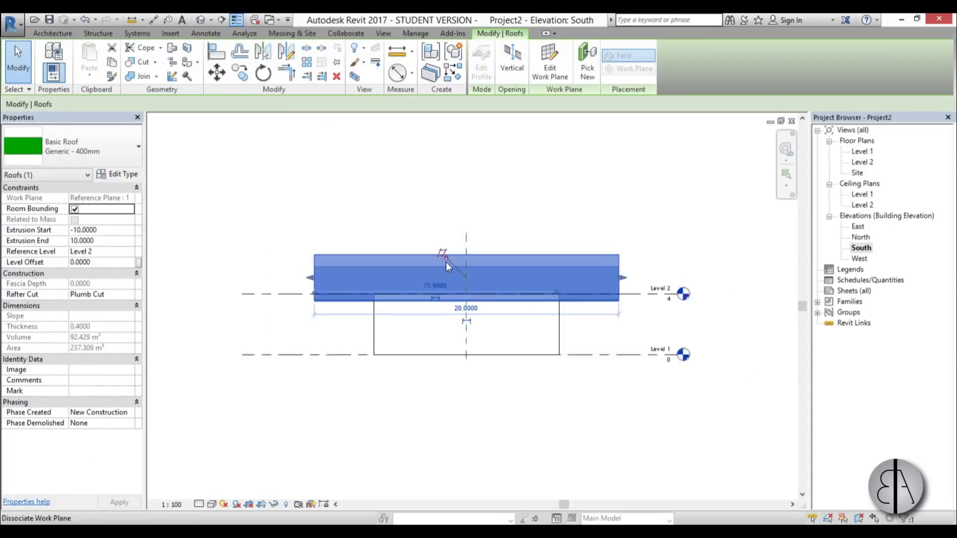
{"action": "left_click_drag", "start_coordinate": [263, 280], "coordinate": [326, 285]}
{"action": "left_click_drag", "start_coordinate": [673, 279], "coordinate": [611, 284]}
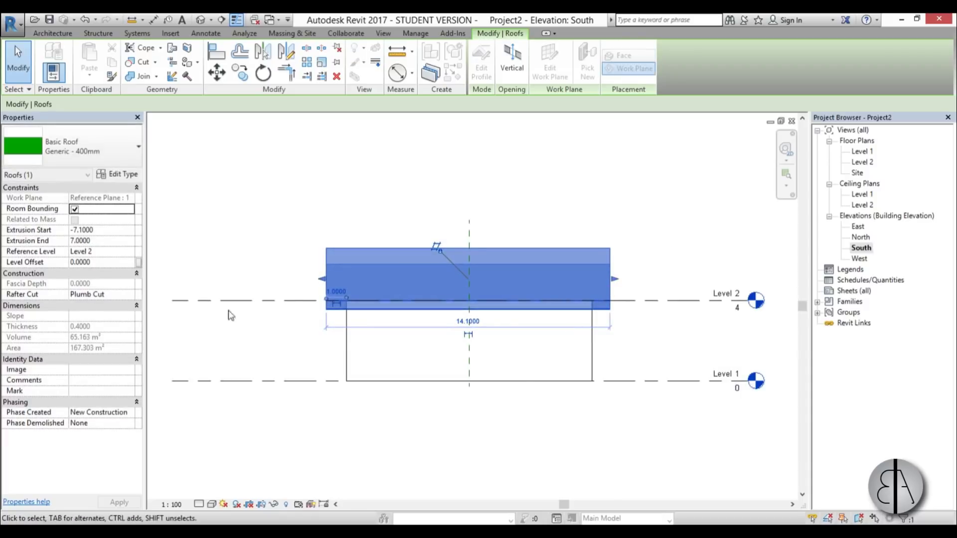
{"action": "left_click", "coordinate": [107, 231]}
{"action": "type", "text": "-7.0000"}
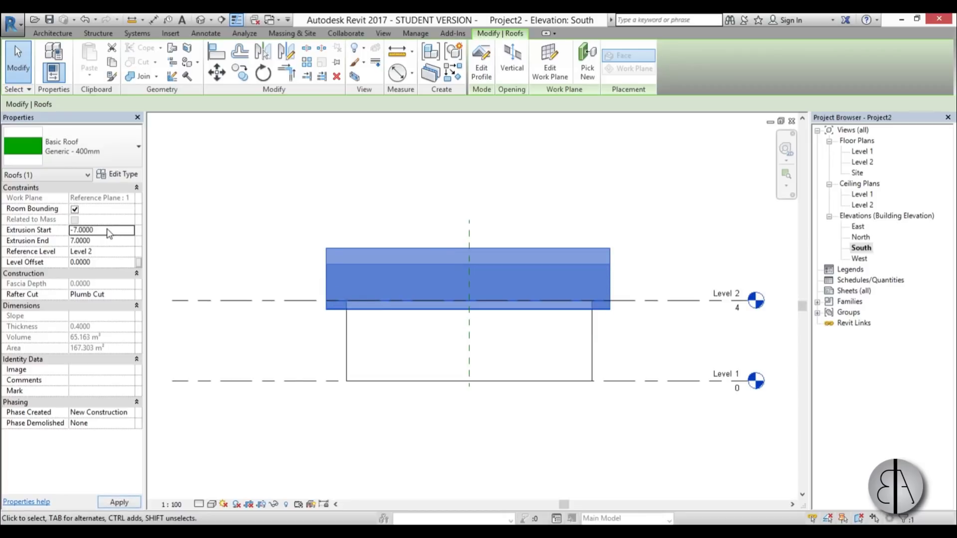
{"action": "key", "text": "Return"}
{"action": "left_click", "coordinate": [492, 415]}
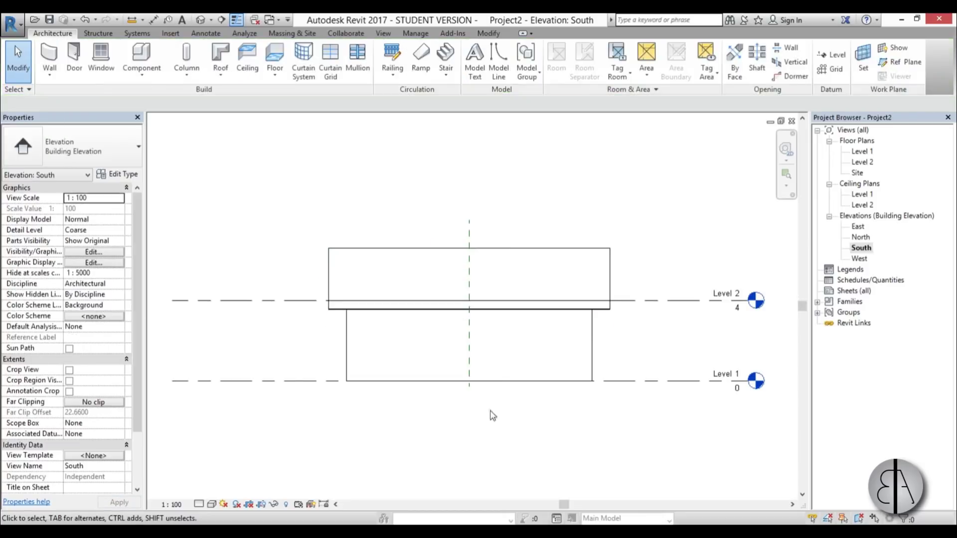
{"action": "scroll", "coordinate": [496, 259], "scroll_direction": "down", "scroll_amount": 2}
{"action": "scroll", "coordinate": [495, 267], "scroll_direction": "up", "scroll_amount": 3}
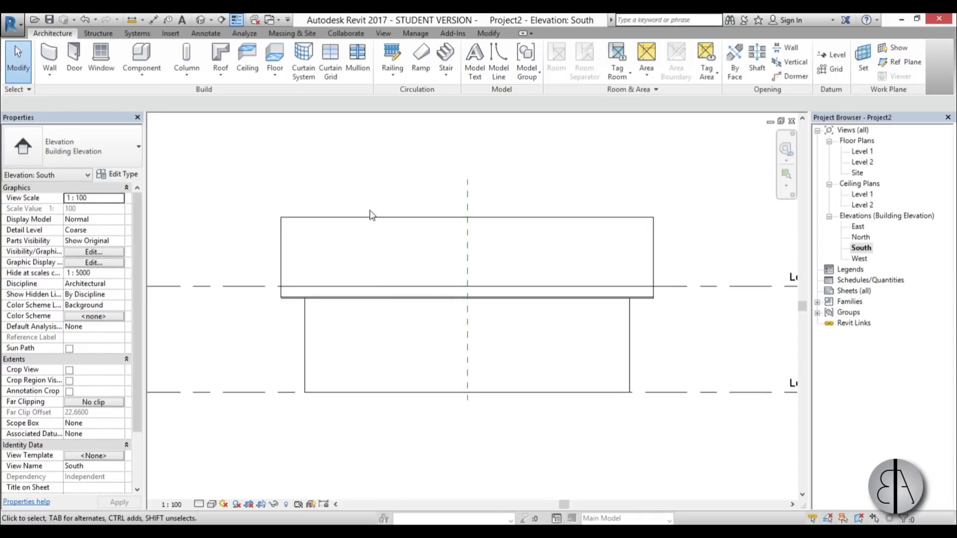
Start a vertical opening through the roof, sketched in the Site plan
{"action": "left_click", "coordinate": [395, 243]}
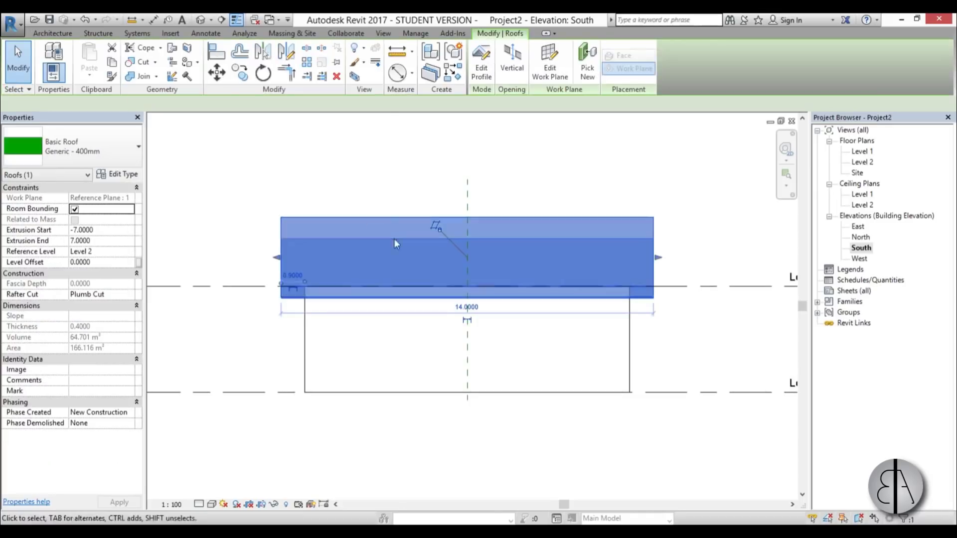
{"action": "left_click", "coordinate": [512, 70]}
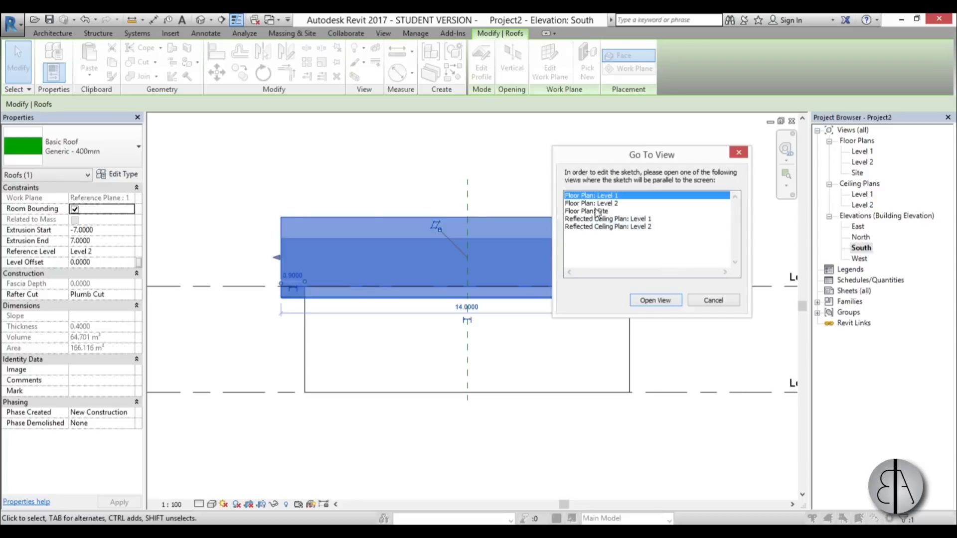
{"action": "double_click", "coordinate": [594, 211]}
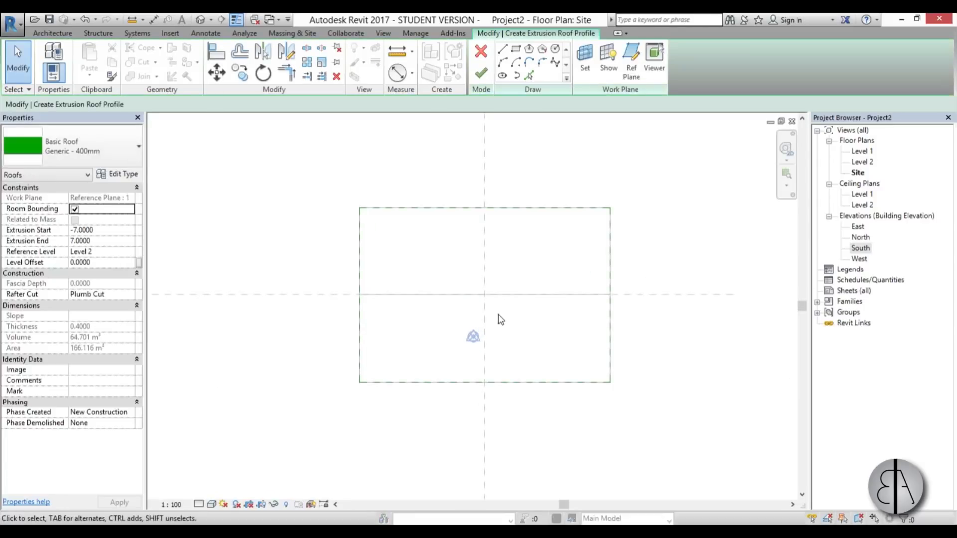
{"action": "scroll", "coordinate": [444, 240], "scroll_direction": "up", "scroll_amount": 2}
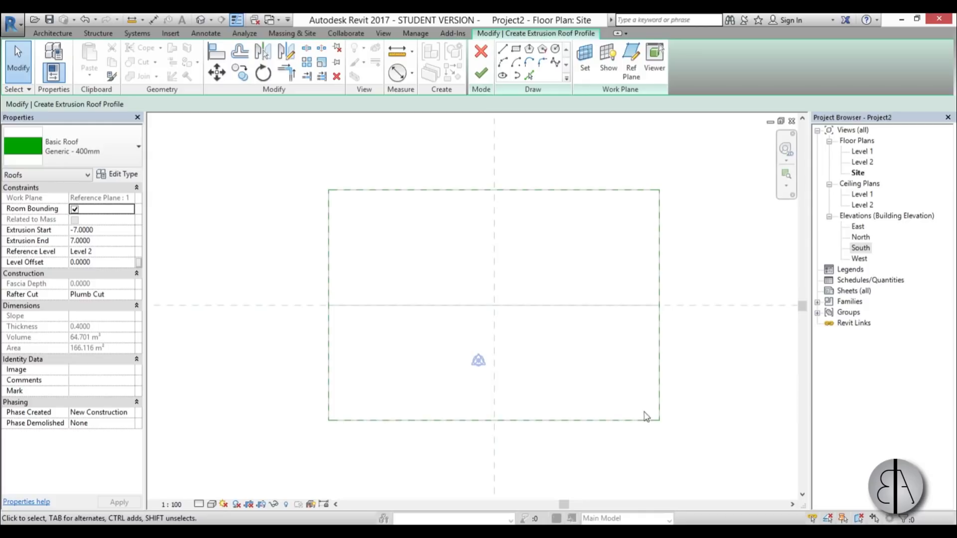
Sketch diagonal lines from the left corners meeting at the horizontal reference plane, trimmed to a corner
{"action": "left_click", "coordinate": [503, 49]}
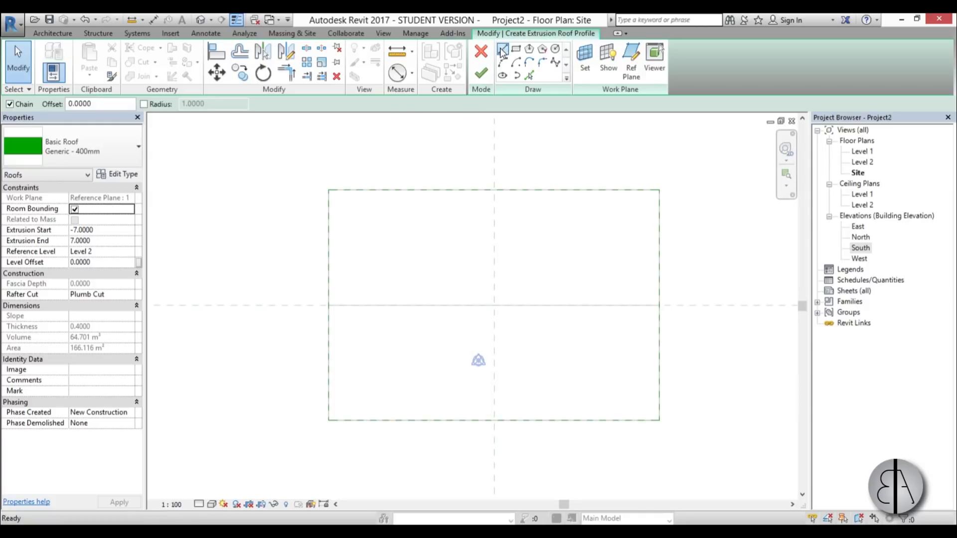
{"action": "left_click", "coordinate": [329, 190]}
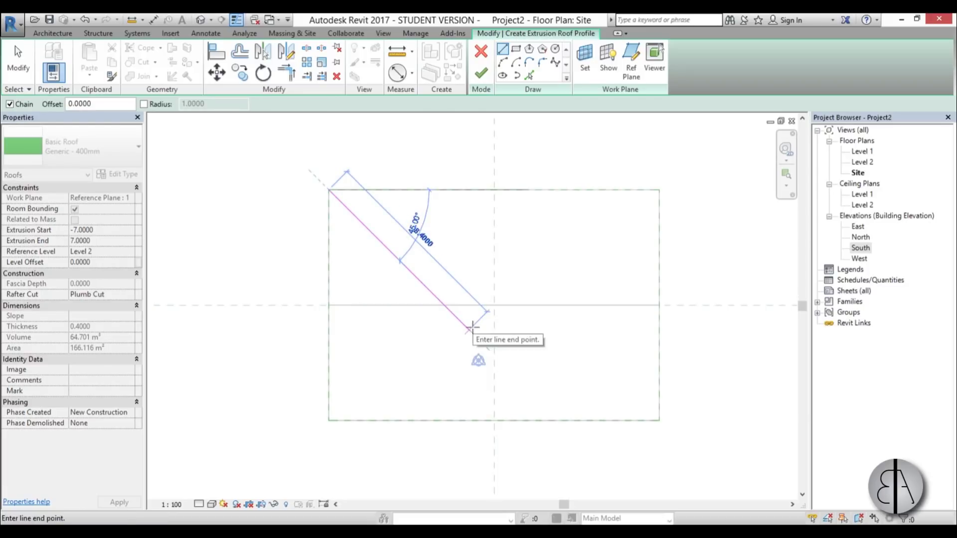
{"action": "left_click", "coordinate": [443, 305]}
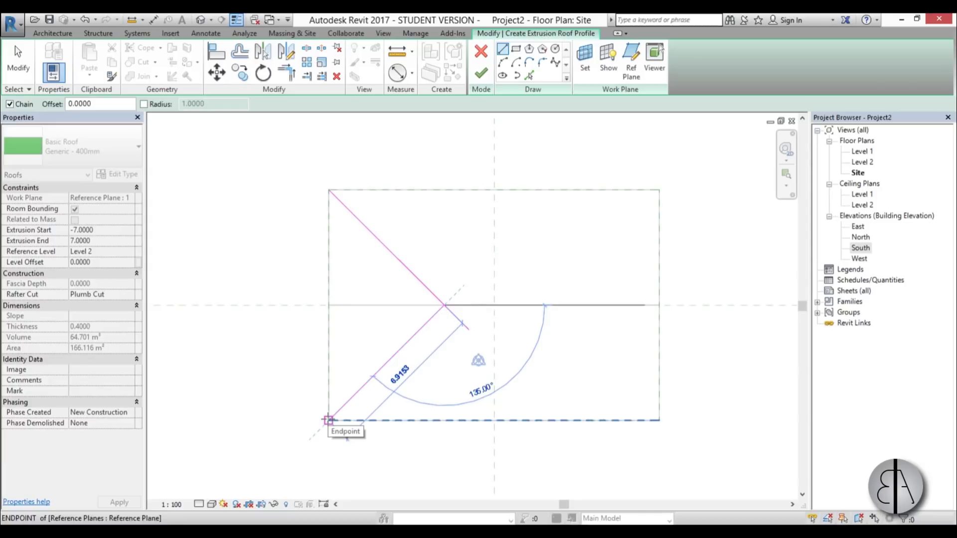
{"action": "left_click", "coordinate": [329, 420]}
{"action": "key", "text": "Escape"}
{"action": "key", "text": "Escape"}
{"action": "key", "text": "t"}
{"action": "key", "text": "r"}
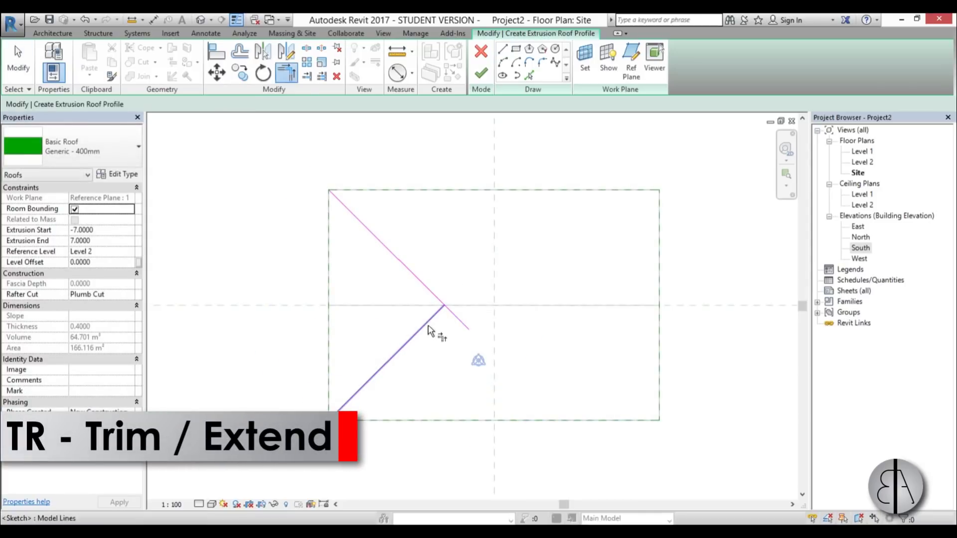
{"action": "left_click", "coordinate": [428, 322]}
{"action": "left_click", "coordinate": [426, 290]}
{"action": "key", "text": "Escape"}
{"action": "key", "text": "Escape"}
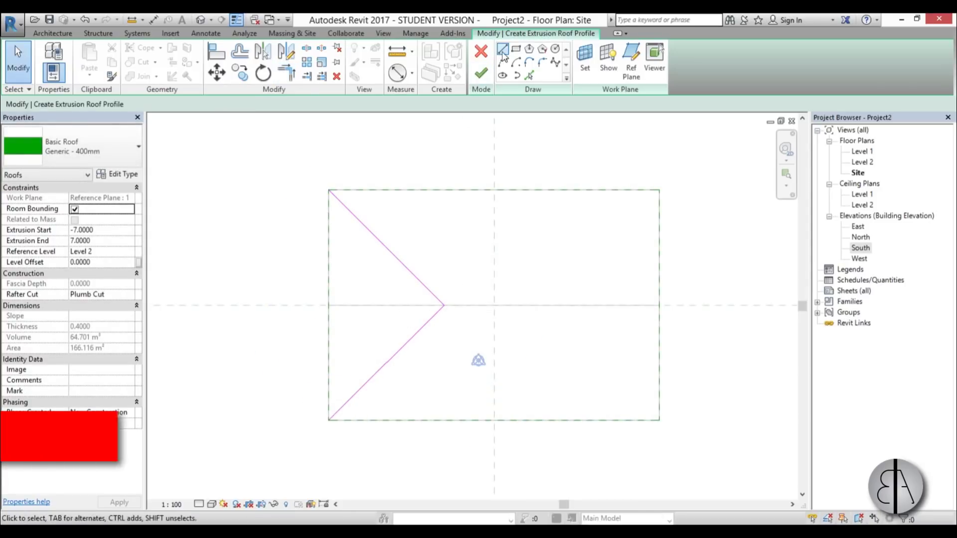
Close the triangle with a vertical line between the top-left and bottom-left corners
{"action": "left_click", "coordinate": [503, 49]}
{"action": "left_click", "coordinate": [328, 190]}
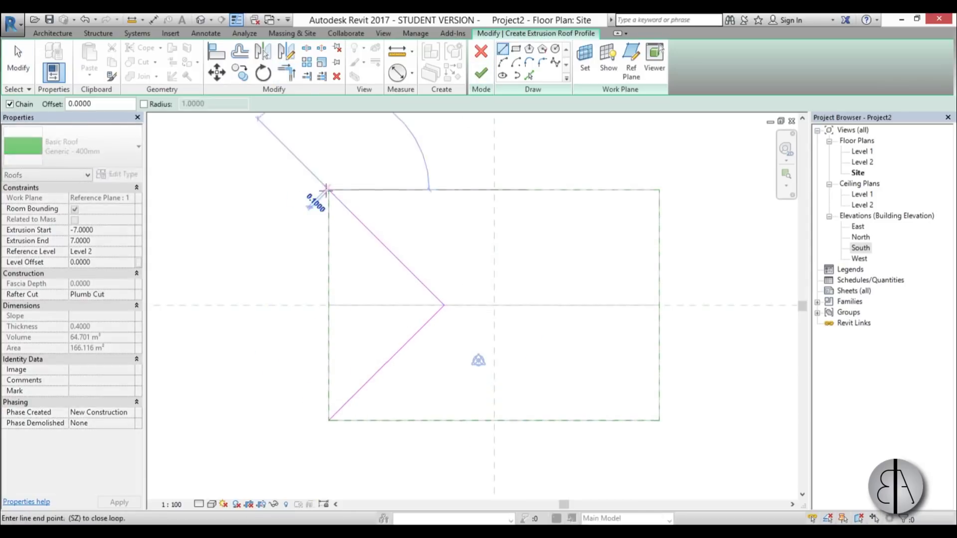
{"action": "left_click", "coordinate": [329, 420]}
{"action": "key", "text": "Escape"}
{"action": "key", "text": "Escape"}
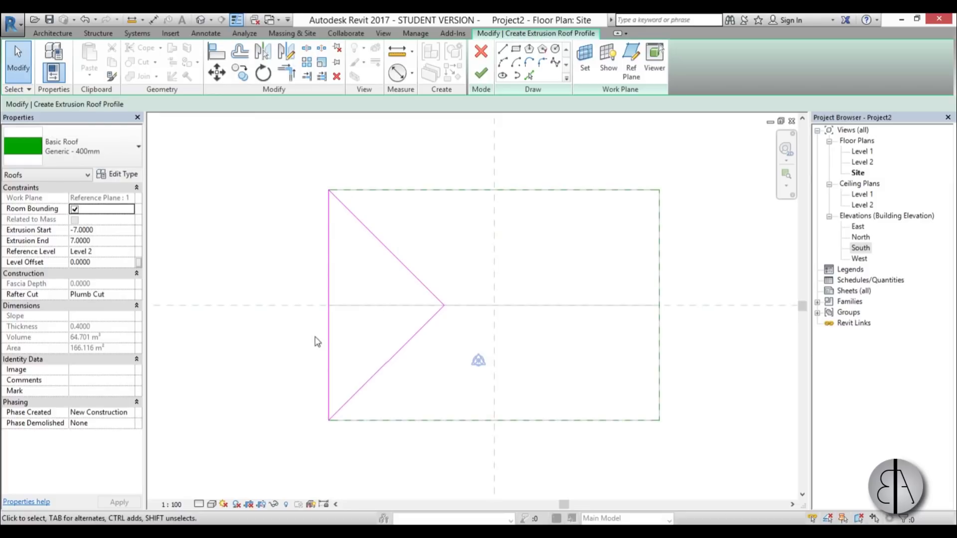
Mirror the triangle across the vertical centre reference plane and finish the sketch
{"action": "mouse_move", "coordinate": [256, 169]}
{"action": "left_mouse_down"}
{"action": "mouse_move", "coordinate": [387, 384]}
{"action": "mouse_move", "coordinate": [451, 463]}
{"action": "left_mouse_up"}
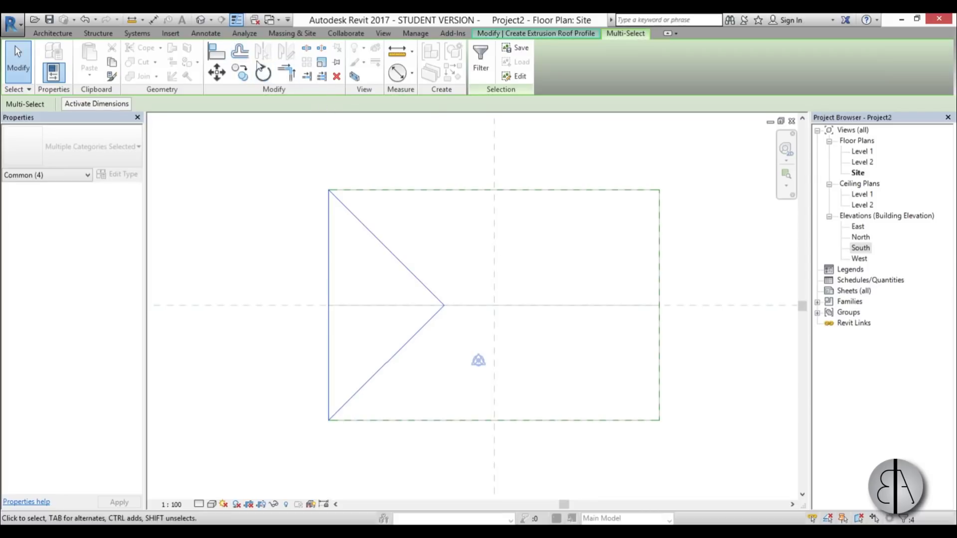
{"action": "left_click", "coordinate": [416, 164]}
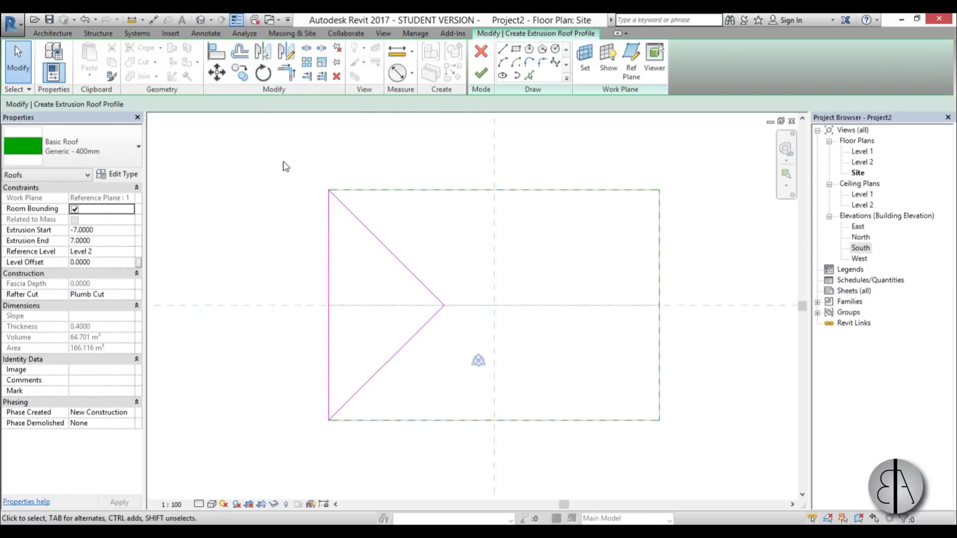
{"action": "key", "text": "Tab"}
{"action": "left_click", "coordinate": [367, 235]}
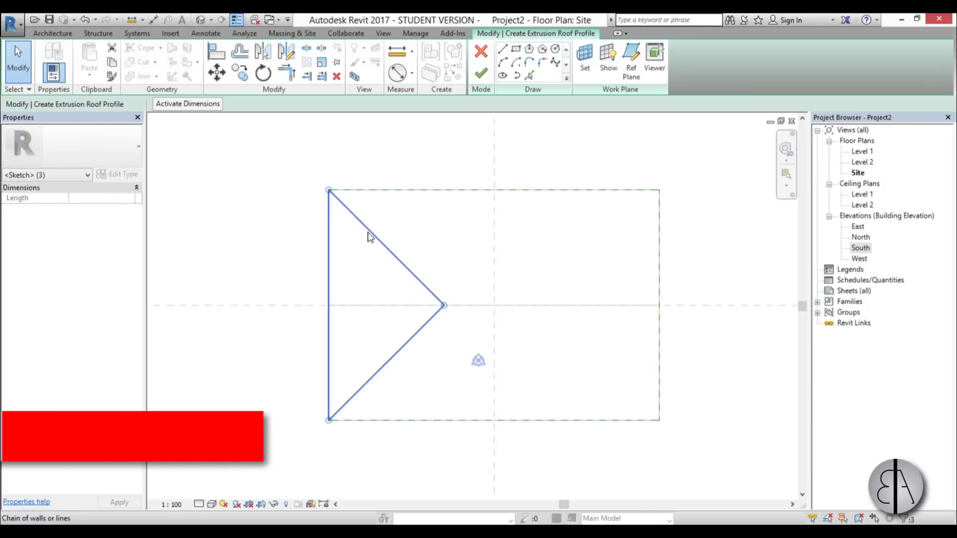
{"action": "key", "text": "m"}
{"action": "key", "text": "m"}
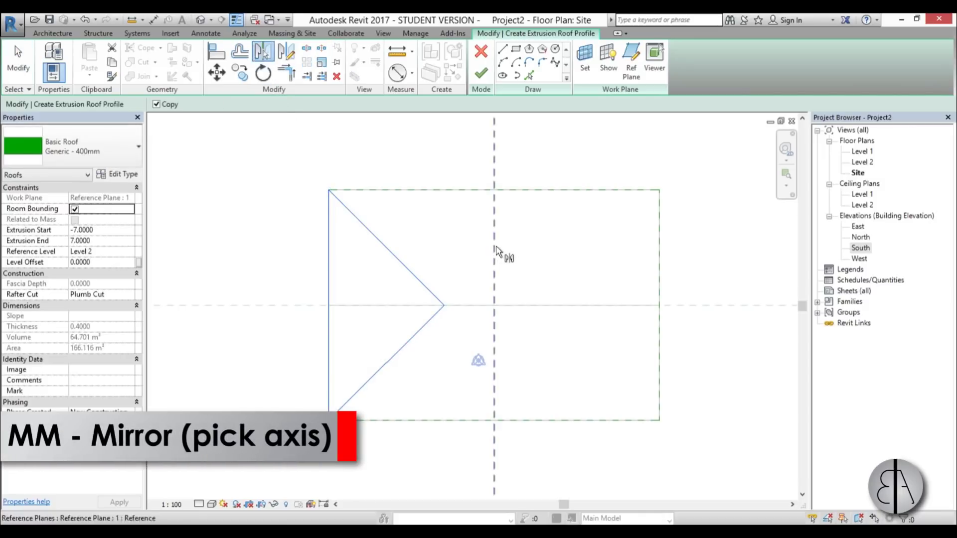
{"action": "left_click", "coordinate": [495, 251]}
{"action": "scroll", "coordinate": [420, 254], "scroll_direction": "down", "scroll_amount": 1}
{"action": "key", "text": "Escape"}
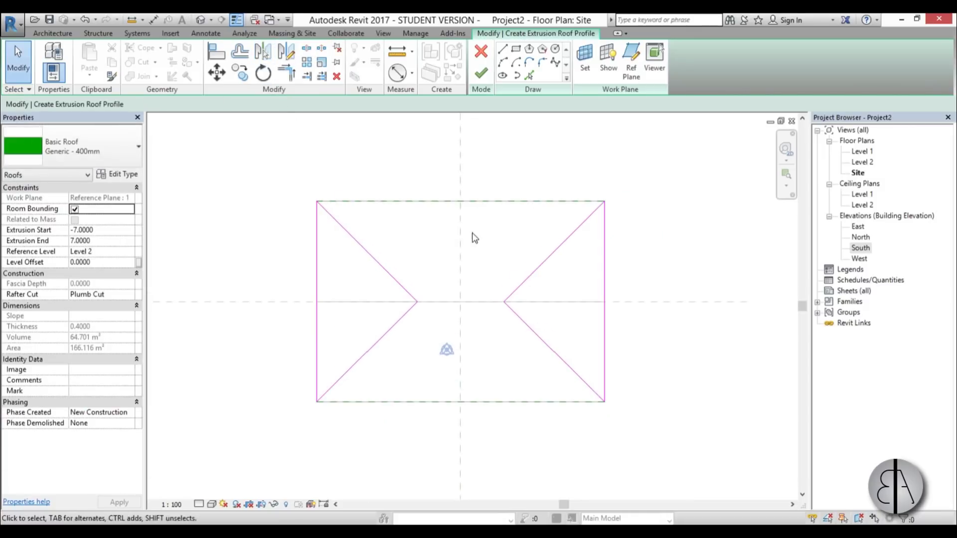
{"action": "left_click", "coordinate": [481, 75]}
Orbit the 3D view to inspect the trimmed roof, then open the South elevation
{"action": "left_click", "coordinate": [669, 341]}
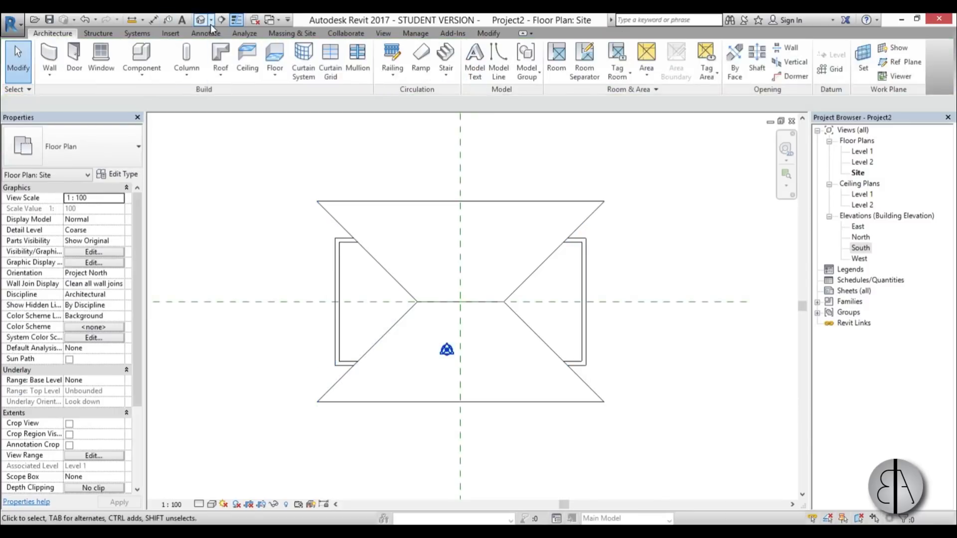
{"action": "middle_click_drag", "start_coordinate": [497, 451], "coordinate": [490, 288], "text": "shift"}
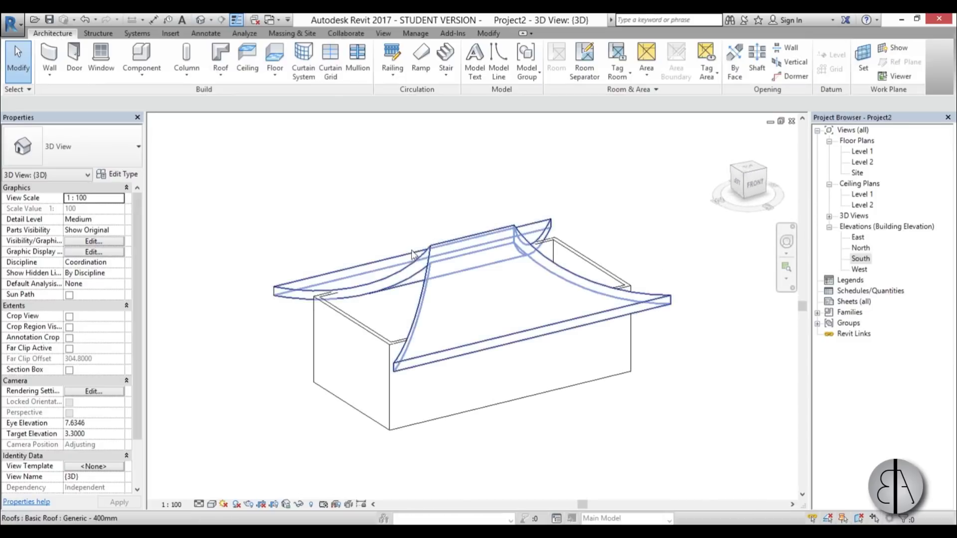
{"action": "middle_click_drag", "start_coordinate": [580, 438], "coordinate": [641, 410], "text": "shift"}
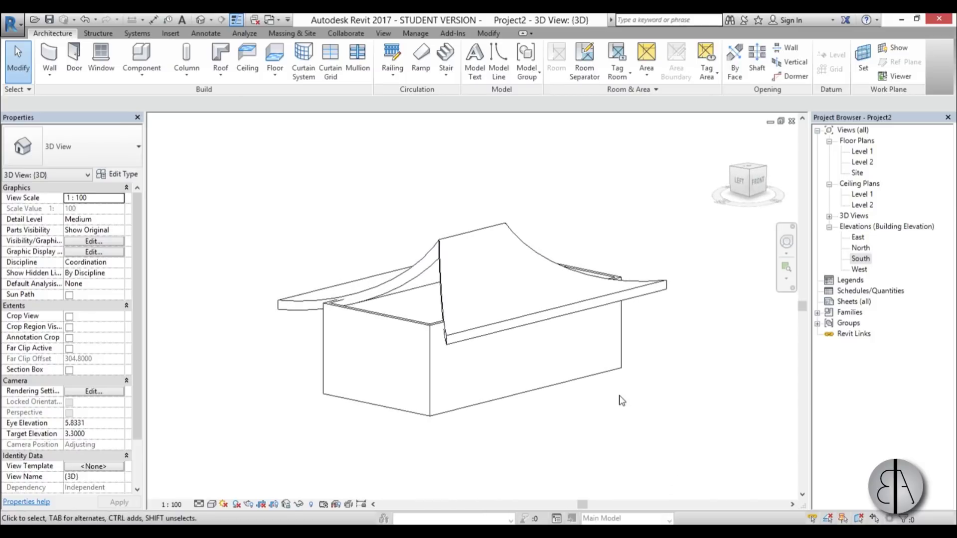
{"action": "double_click", "coordinate": [860, 259]}
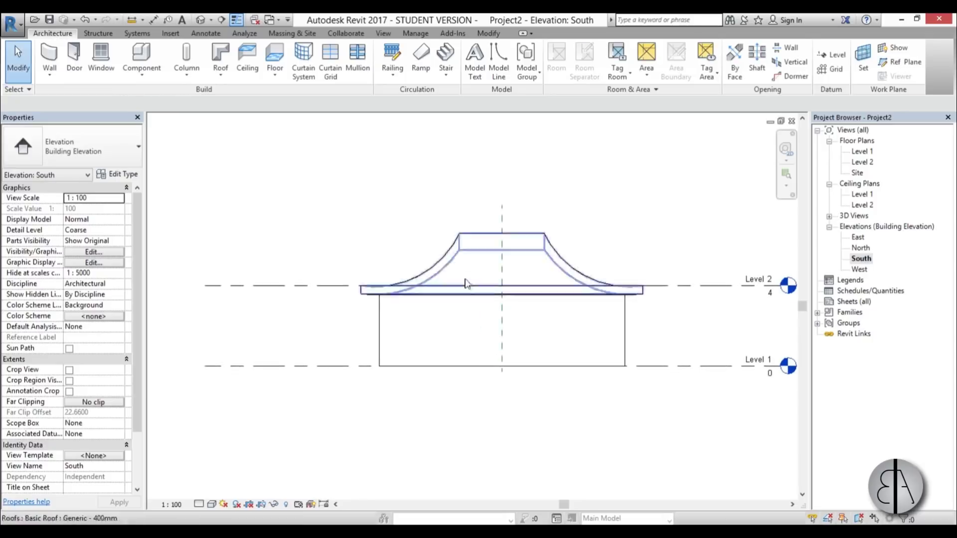
{"action": "scroll", "coordinate": [459, 251], "scroll_direction": "up", "scroll_amount": 3}
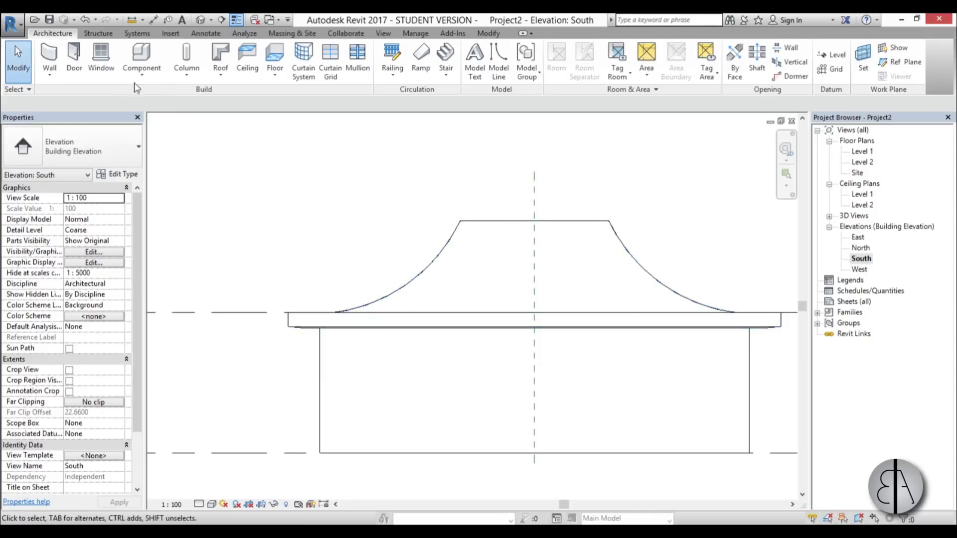
Start a second Roof by Extrusion with Reference Plane : 2 as its work plane
{"action": "left_click", "coordinate": [219, 79]}
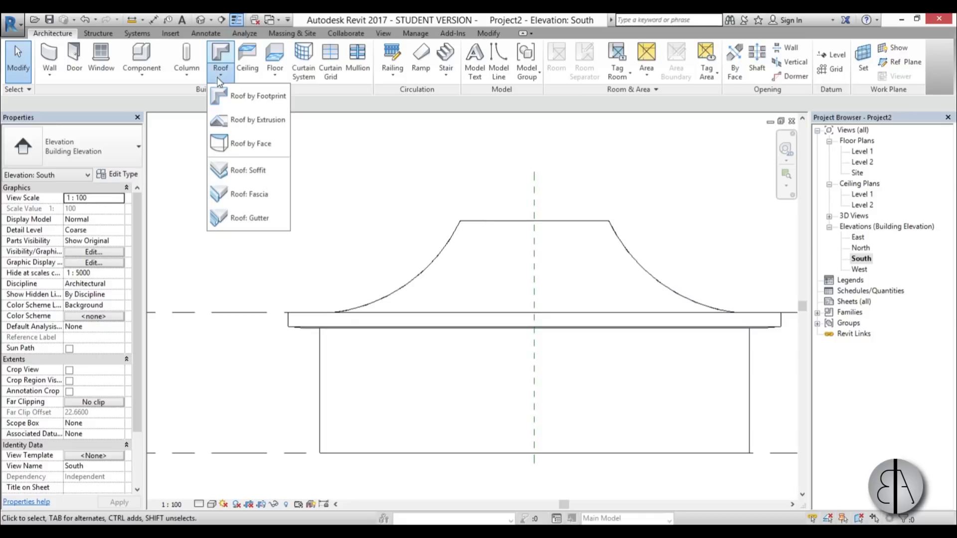
{"action": "left_click", "coordinate": [250, 121]}
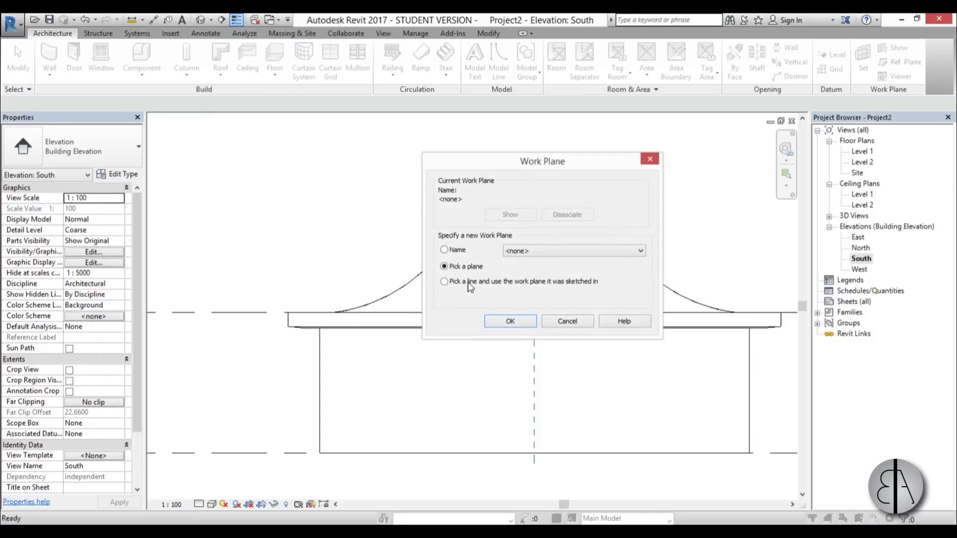
{"action": "left_click", "coordinate": [516, 251]}
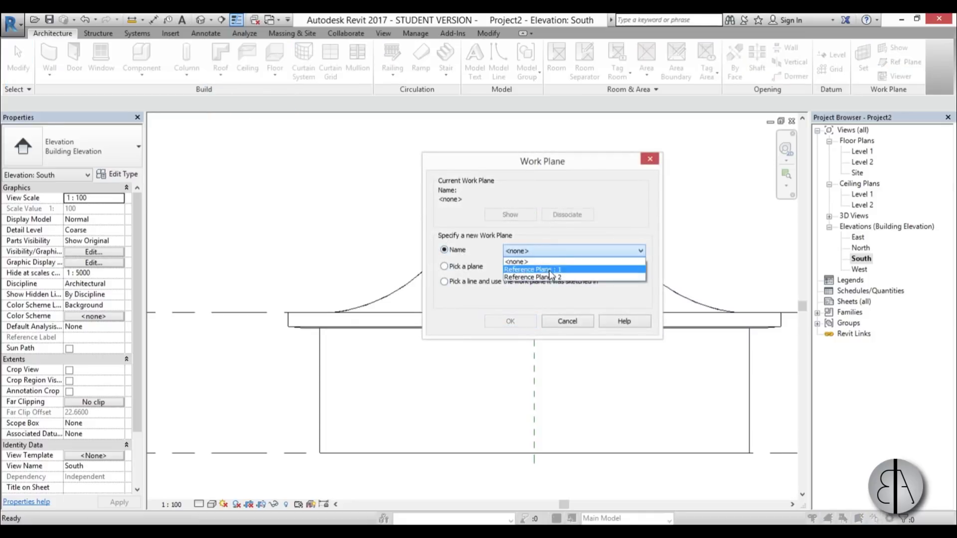
{"action": "left_click", "coordinate": [547, 277]}
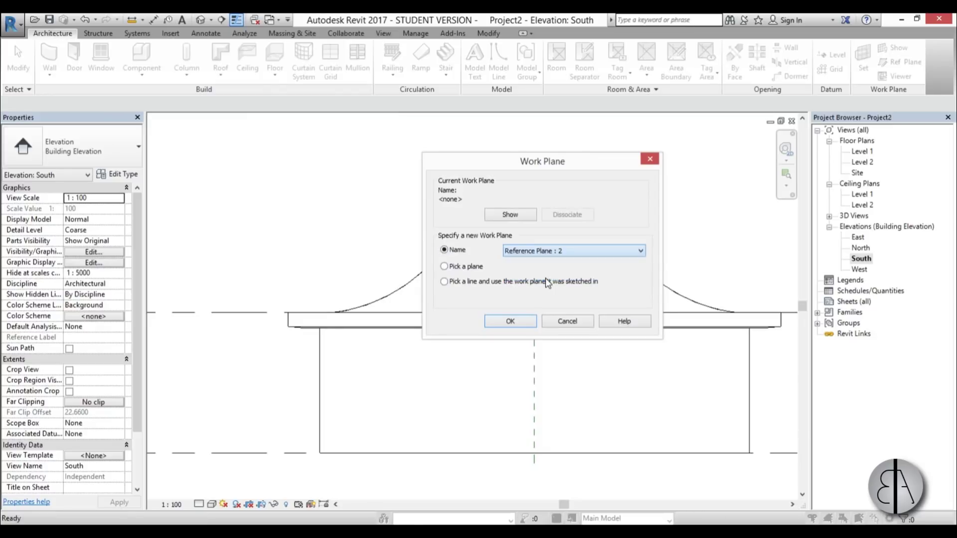
{"action": "left_click", "coordinate": [511, 321]}
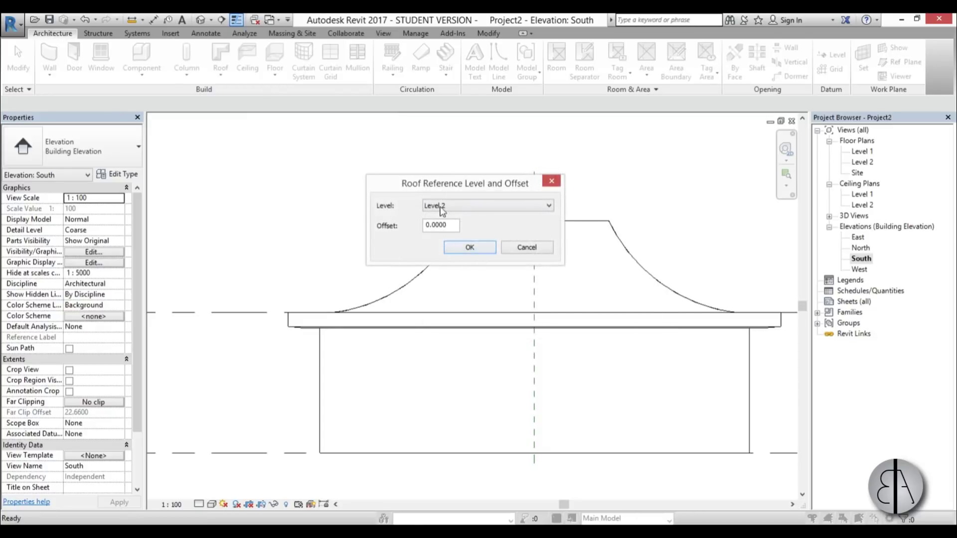
On Level 2 at zero offset, draw a start-end-radius arc tracing the existing roof's left curved slope
{"action": "left_click", "coordinate": [480, 249]}
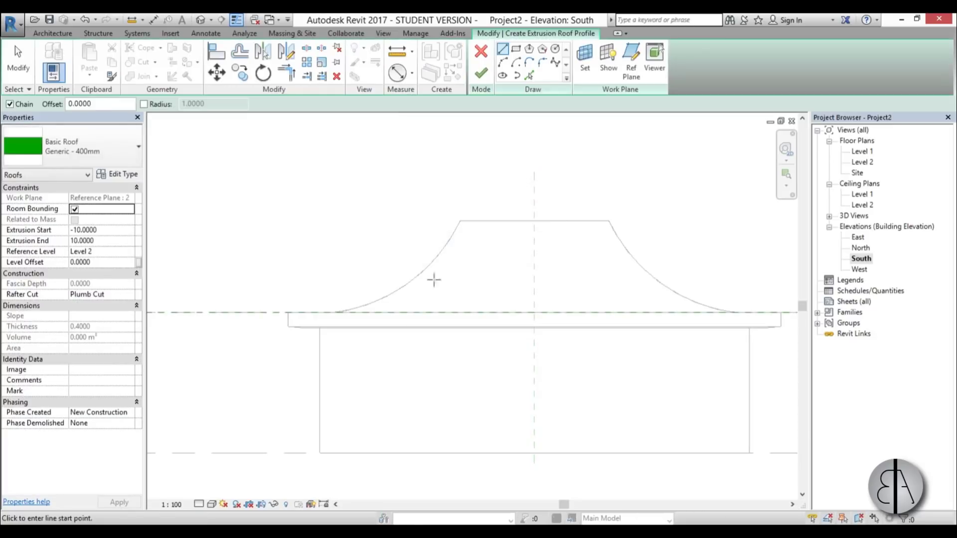
{"action": "scroll", "coordinate": [347, 289], "scroll_direction": "up", "scroll_amount": 2}
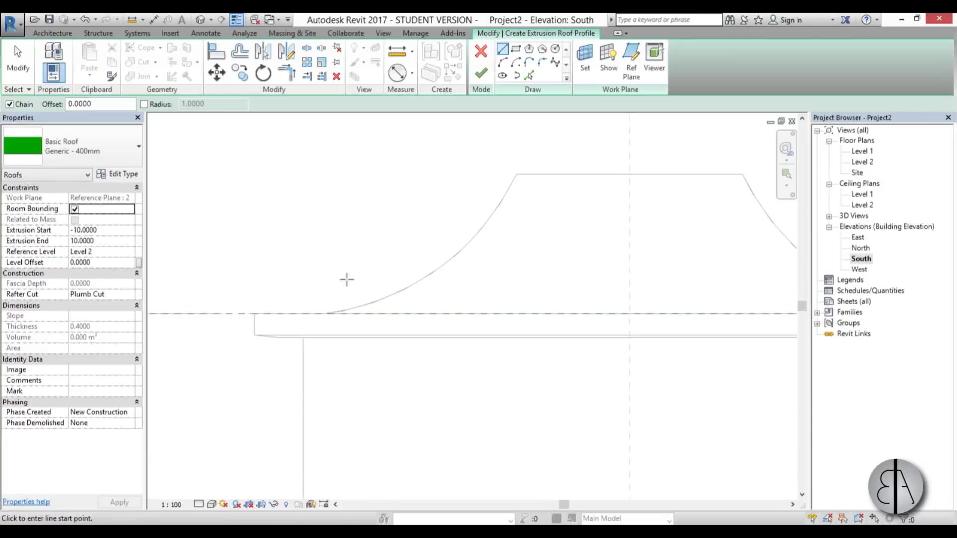
{"action": "left_click", "coordinate": [503, 65]}
{"action": "left_click", "coordinate": [255, 314]}
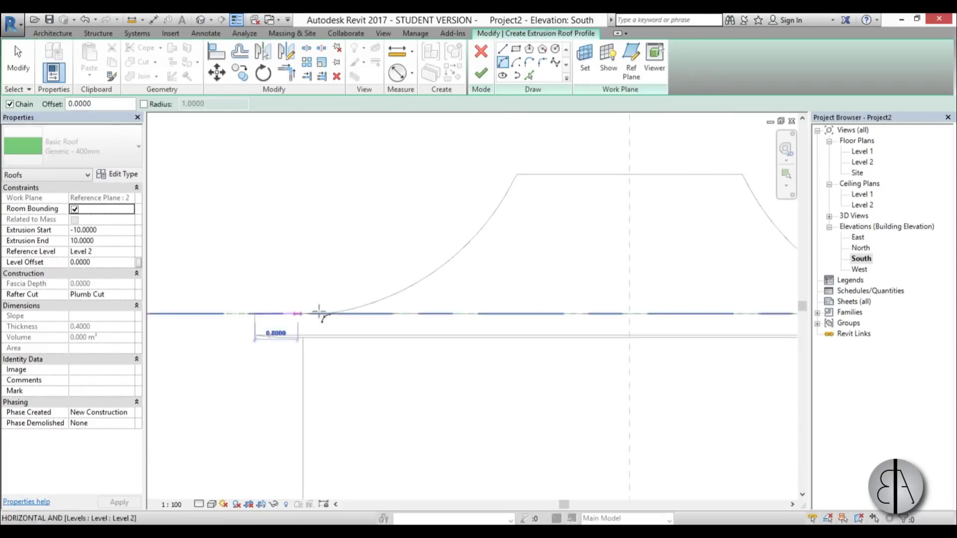
{"action": "left_click", "coordinate": [518, 174]}
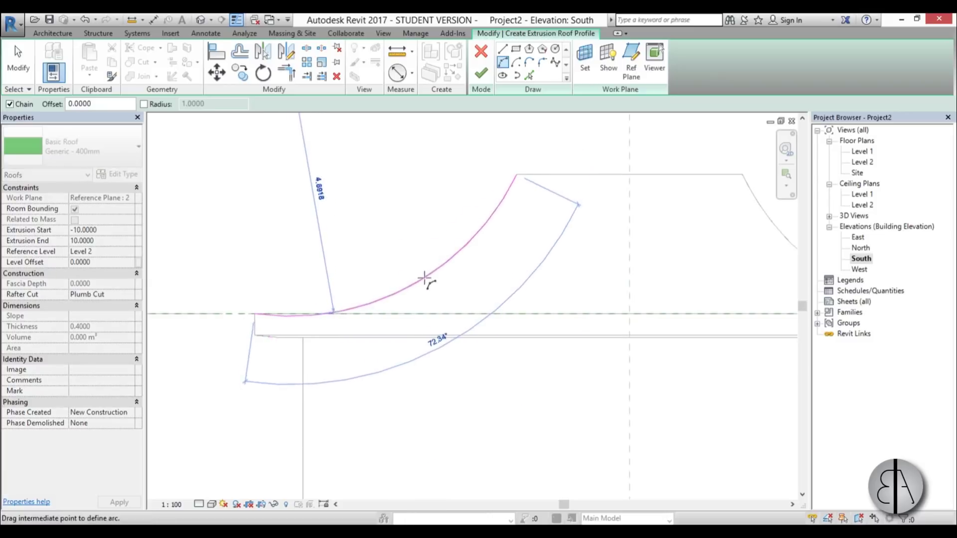
{"action": "scroll", "coordinate": [424, 277], "scroll_direction": "up", "scroll_amount": 6}
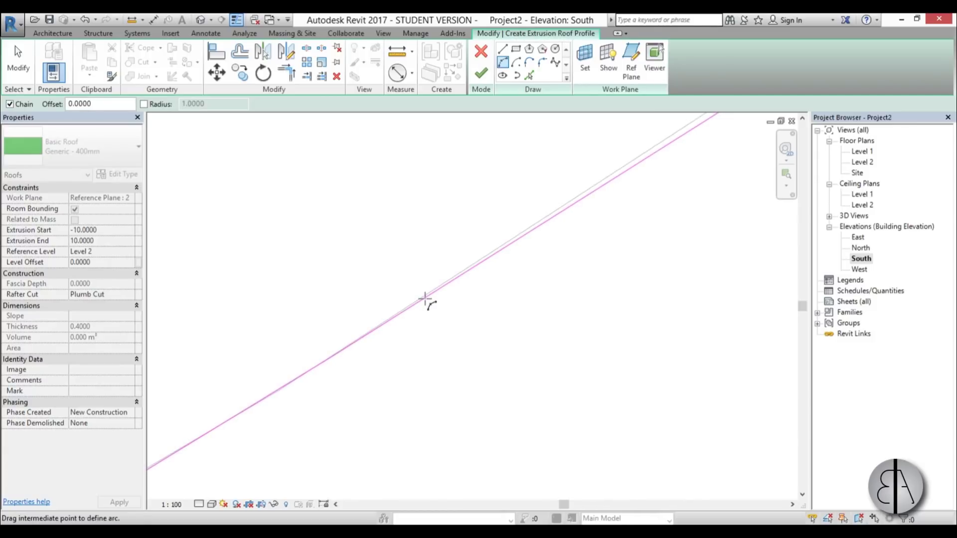
{"action": "scroll", "coordinate": [426, 299], "scroll_direction": "down", "scroll_amount": 5}
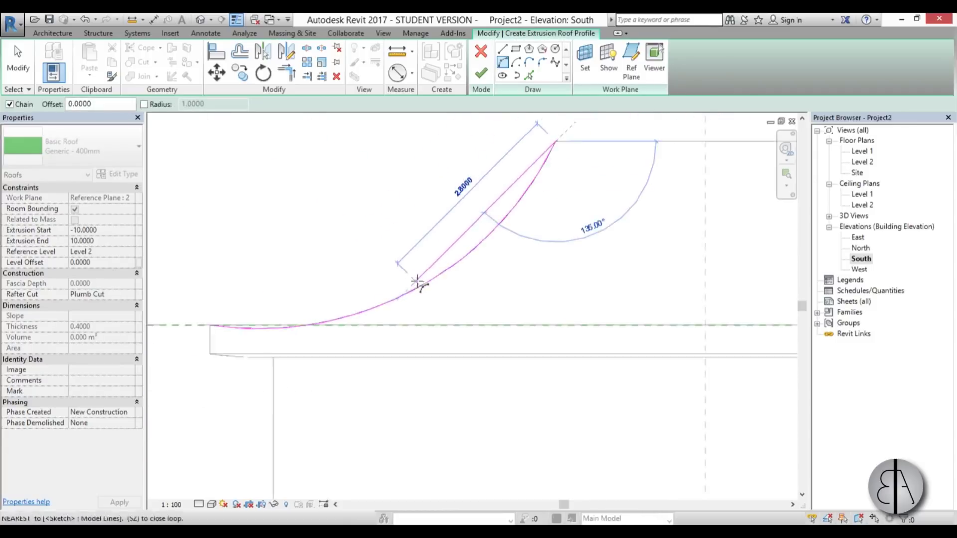
{"action": "left_click", "coordinate": [418, 283]}
{"action": "scroll", "coordinate": [416, 286], "scroll_direction": "down", "scroll_amount": 2}
{"action": "key", "text": "Escape"}
{"action": "scroll", "coordinate": [414, 256], "scroll_direction": "up", "scroll_amount": 1}
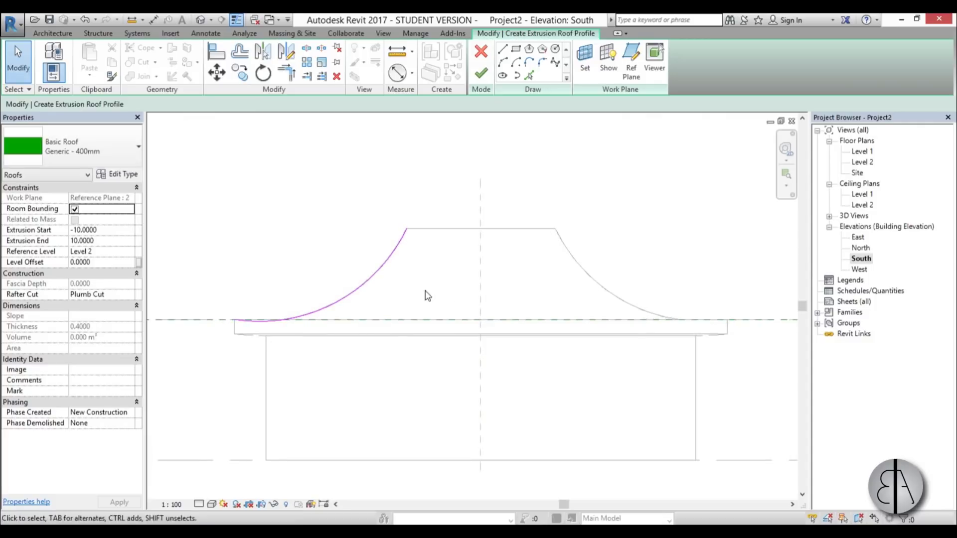
{"action": "middle_click_drag", "start_coordinate": [427, 294], "coordinate": [435, 275]}
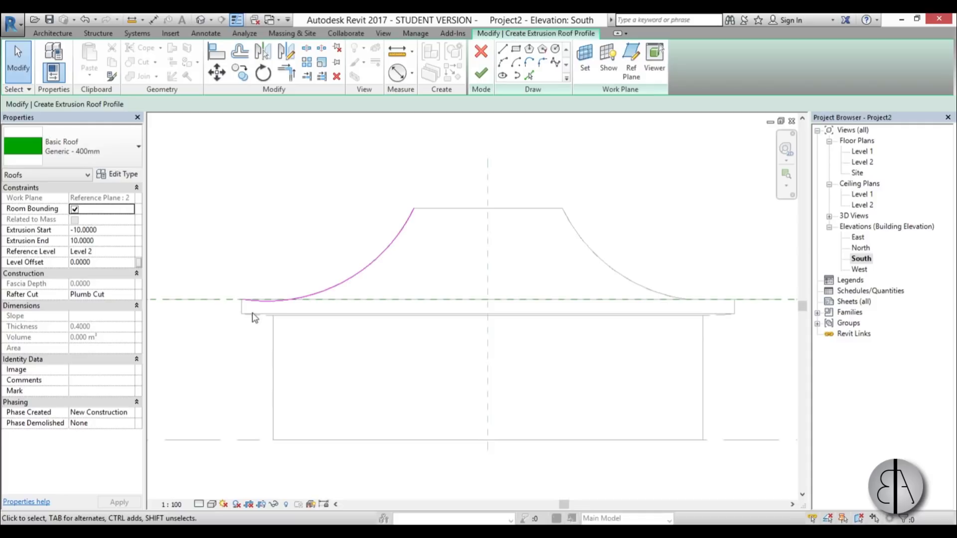
{"action": "middle_click_drag", "start_coordinate": [450, 344], "coordinate": [471, 337]}
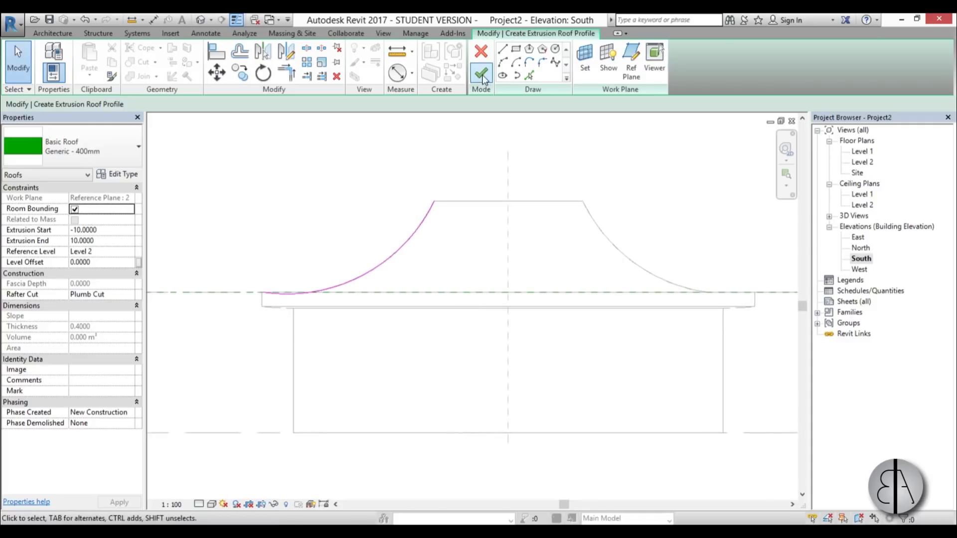
Finish the extrusion roof and drag its ends in the Site plan to span -4.8899 to 4.8899
{"action": "left_click", "coordinate": [481, 75]}
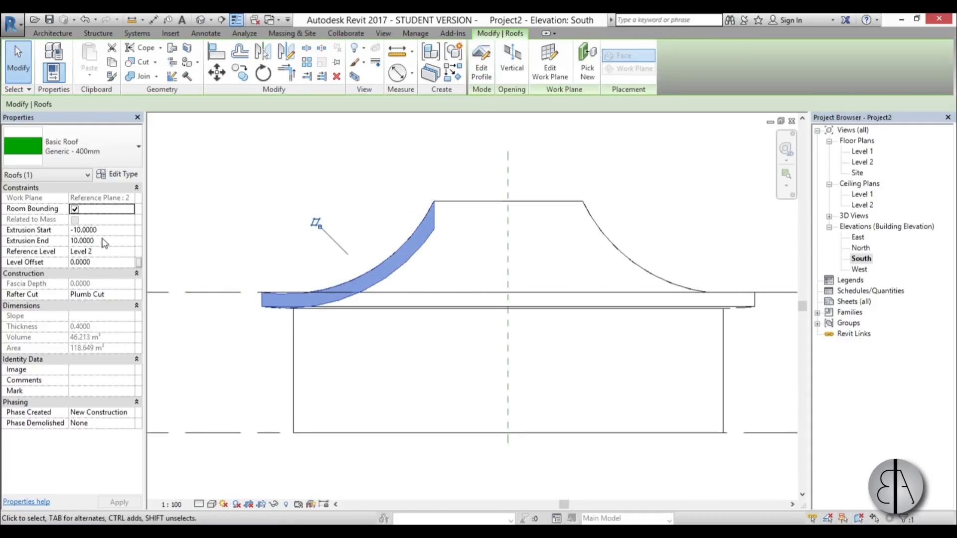
{"action": "double_click", "coordinate": [857, 172]}
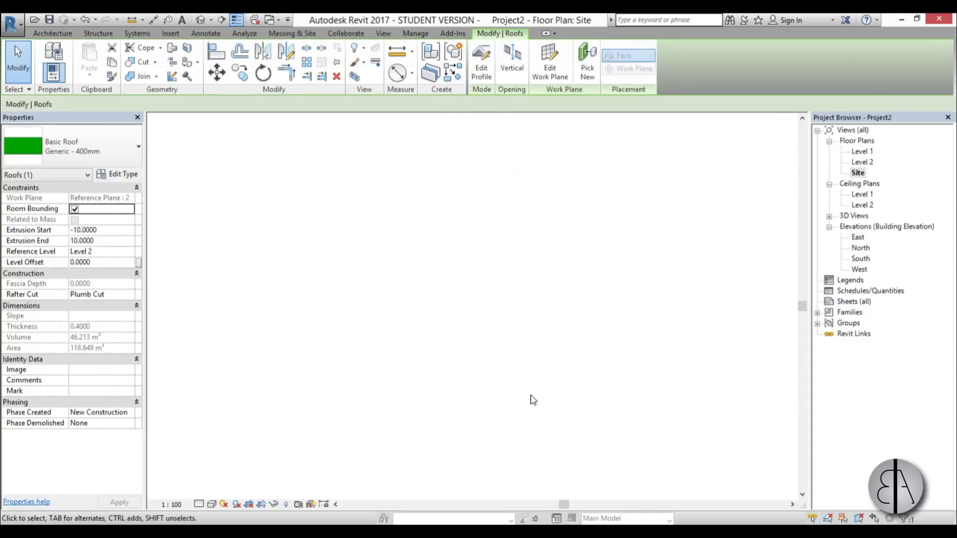
{"action": "scroll", "coordinate": [438, 265], "scroll_direction": "up", "scroll_amount": 1}
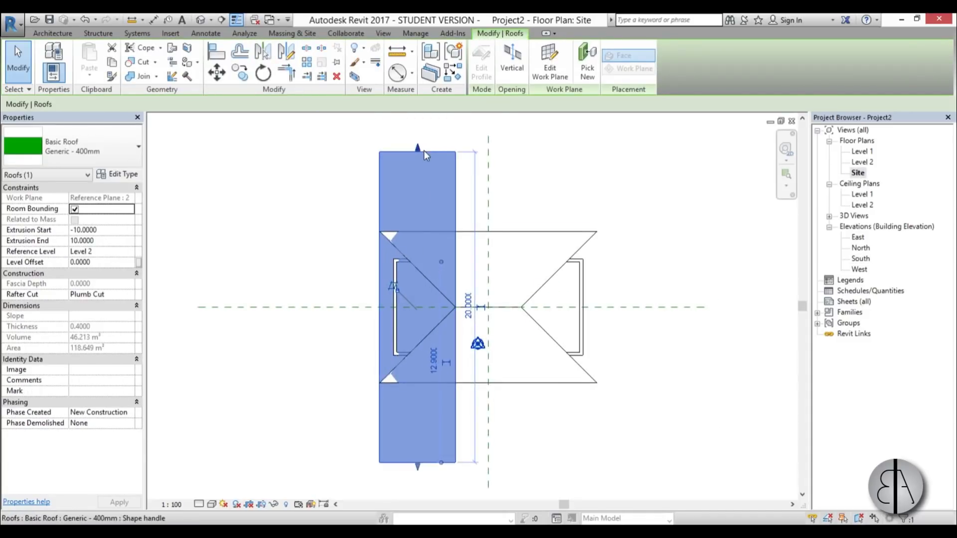
{"action": "left_click_drag", "start_coordinate": [419, 155], "coordinate": [416, 150]}
{"action": "left_click_drag", "start_coordinate": [411, 217], "coordinate": [411, 231]}
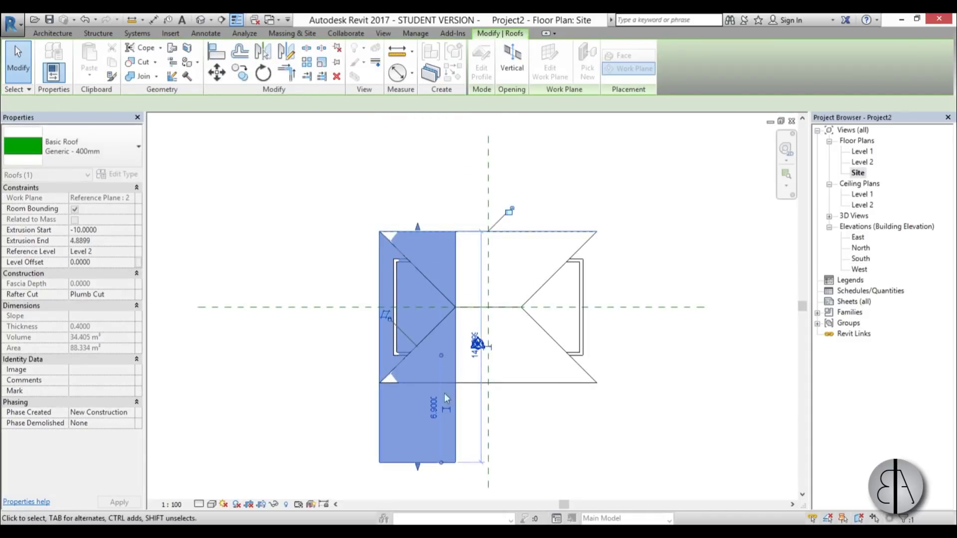
{"action": "scroll", "coordinate": [405, 291], "scroll_direction": "up", "scroll_amount": 4}
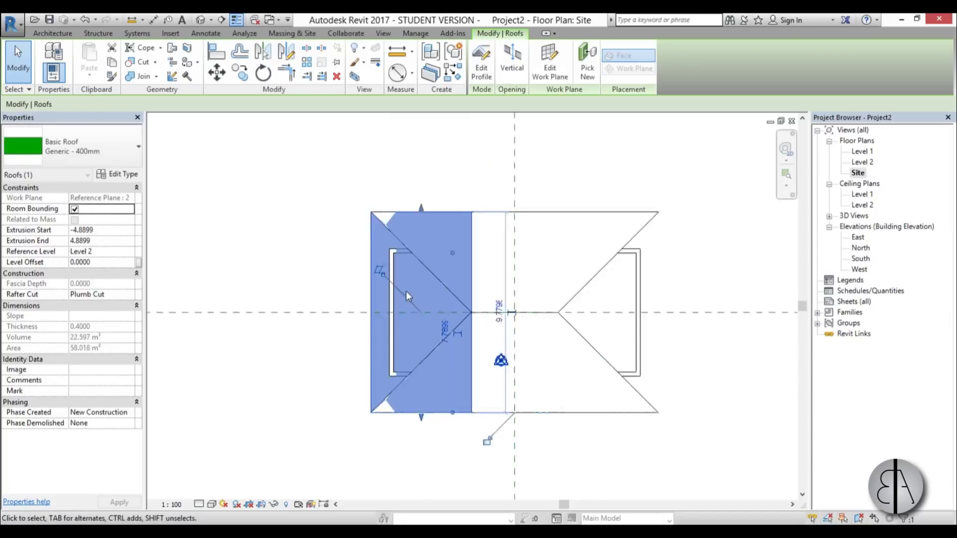
{"action": "left_click", "coordinate": [310, 283]}
{"action": "scroll", "coordinate": [542, 237], "scroll_direction": "down", "scroll_amount": 2}
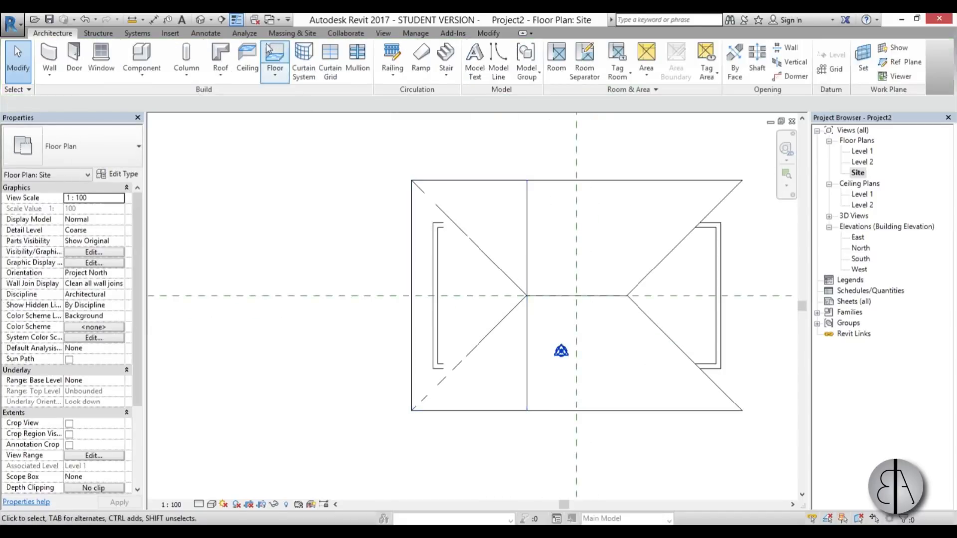
View the new roof in the default 3D view, orbiting to look down on it
{"action": "left_click", "coordinate": [204, 22]}
{"action": "middle_click_drag", "start_coordinate": [609, 389], "coordinate": [445, 264], "text": "shift"}
{"action": "middle_click_drag", "start_coordinate": [453, 312], "coordinate": [470, 313], "text": "shift"}
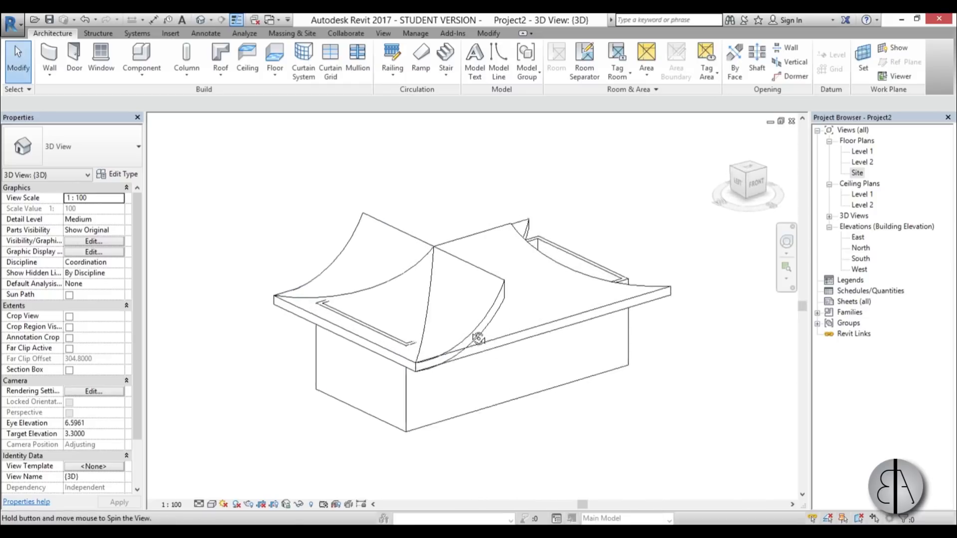
{"action": "scroll", "coordinate": [474, 312], "scroll_direction": "up", "scroll_amount": 3}
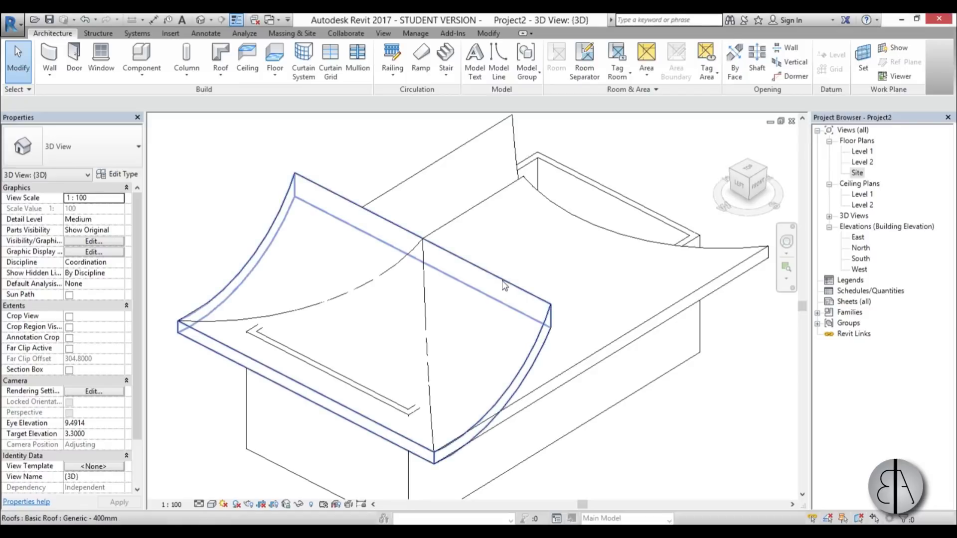
Cut a vertical opening through the curved roof with a closed loop running diagonally from its left corners to the centre
{"action": "left_click", "coordinate": [506, 311]}
{"action": "left_click", "coordinate": [482, 62]}
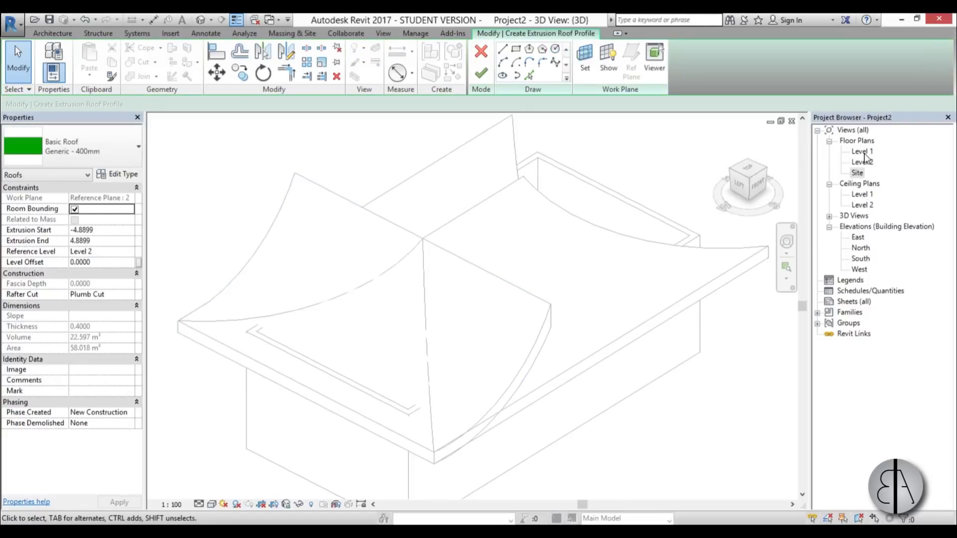
{"action": "double_click", "coordinate": [859, 173]}
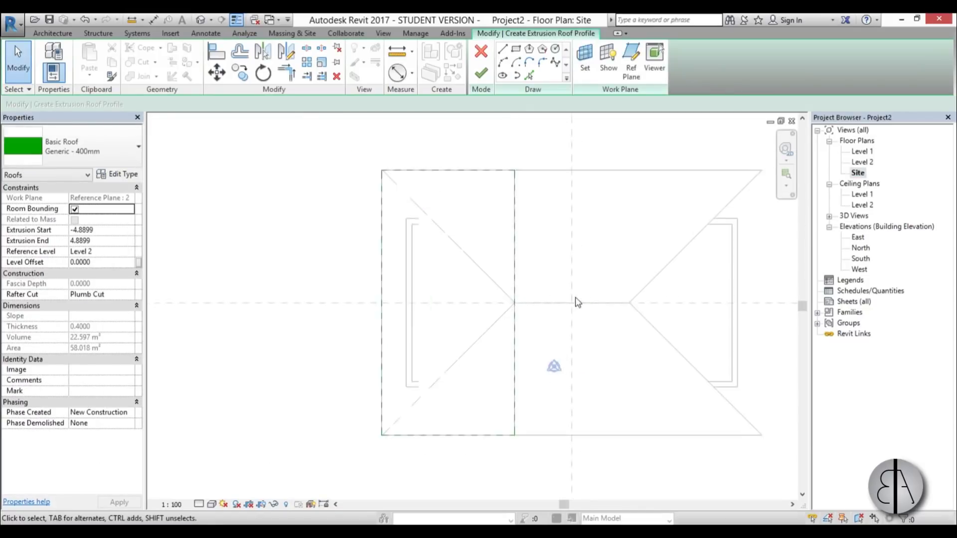
{"action": "left_click", "coordinate": [502, 48]}
{"action": "left_click", "coordinate": [353, 151]}
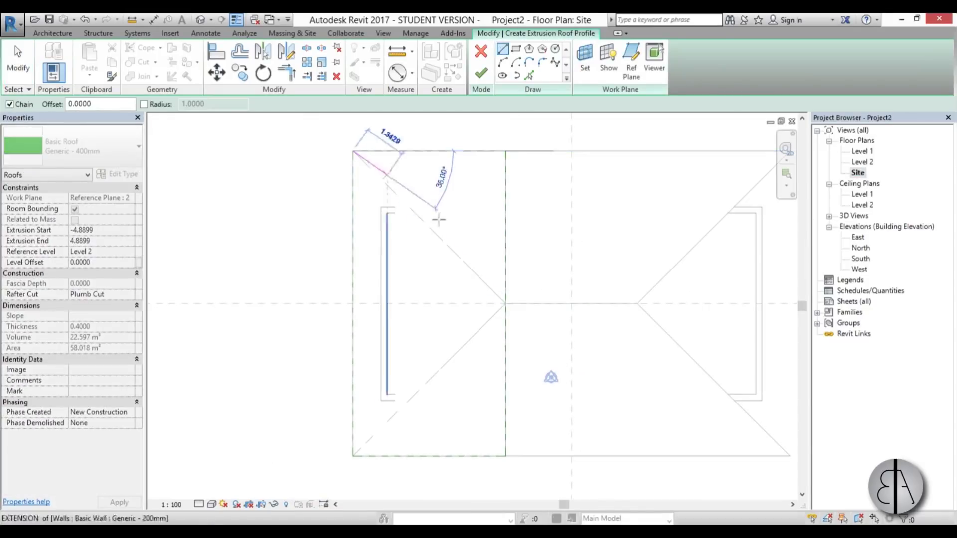
{"action": "left_click", "coordinate": [507, 303]}
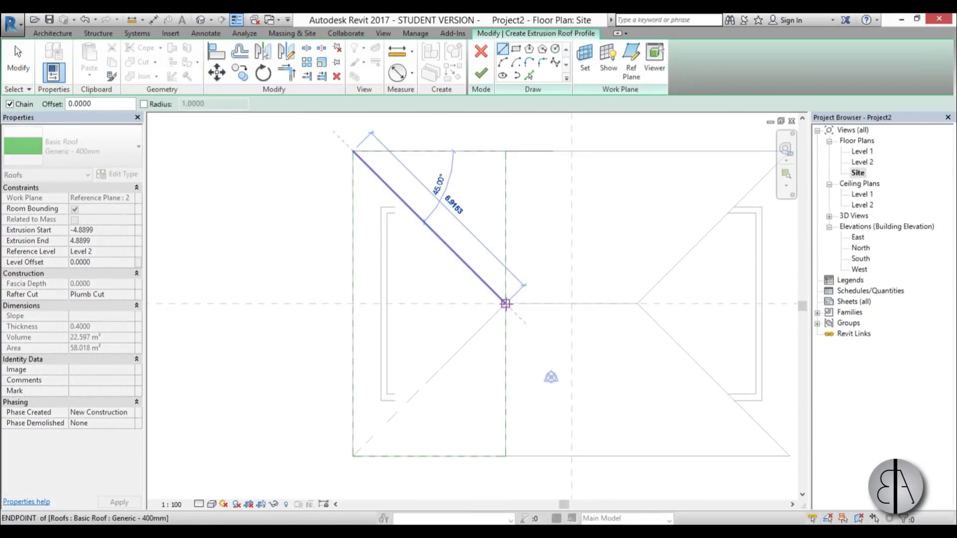
{"action": "left_click", "coordinate": [353, 456]}
{"action": "left_click", "coordinate": [533, 456]}
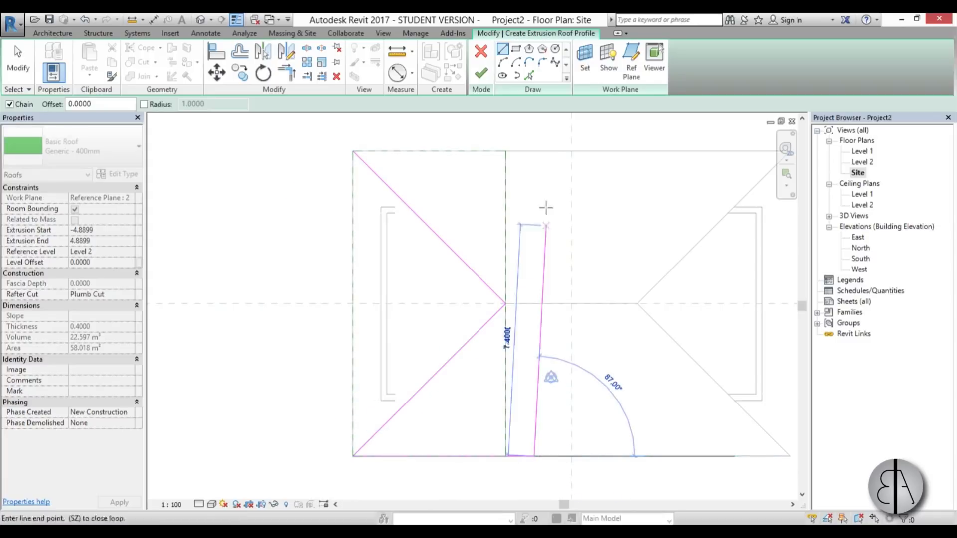
{"action": "left_click", "coordinate": [533, 151]}
{"action": "left_click", "coordinate": [353, 151]}
{"action": "key", "text": "Escape"}
{"action": "key", "text": "Escape"}
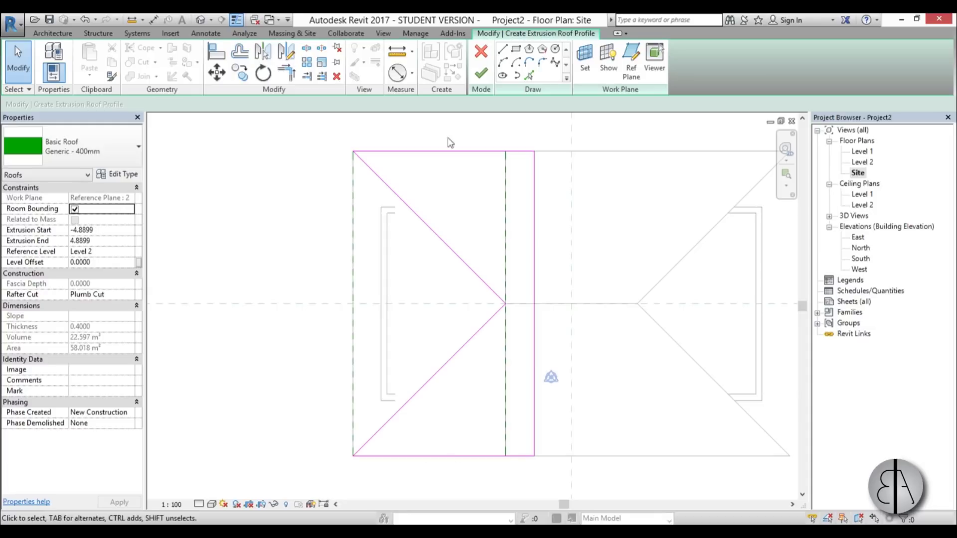
{"action": "left_click", "coordinate": [485, 76]}
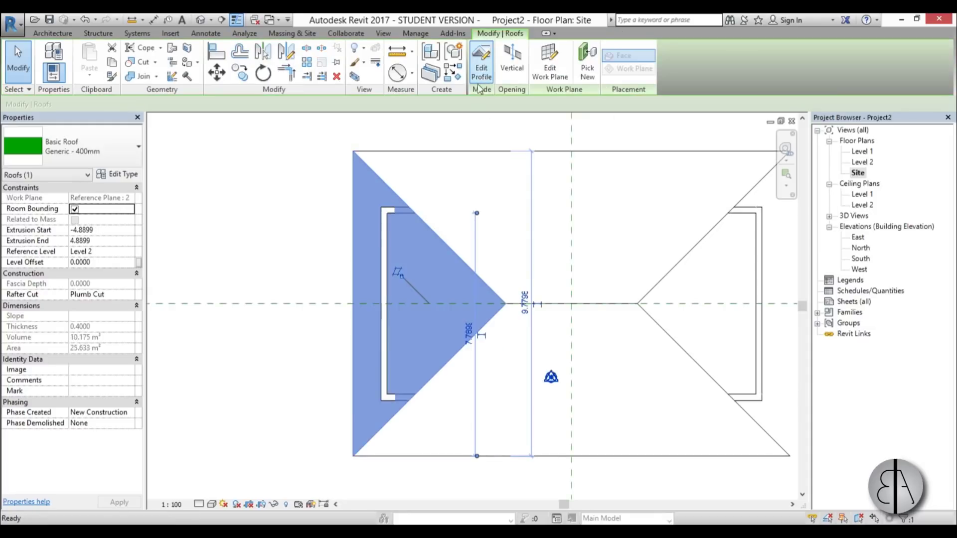
Inspect the trimmed triangular roof in the 3D view
{"action": "left_click", "coordinate": [829, 217]}
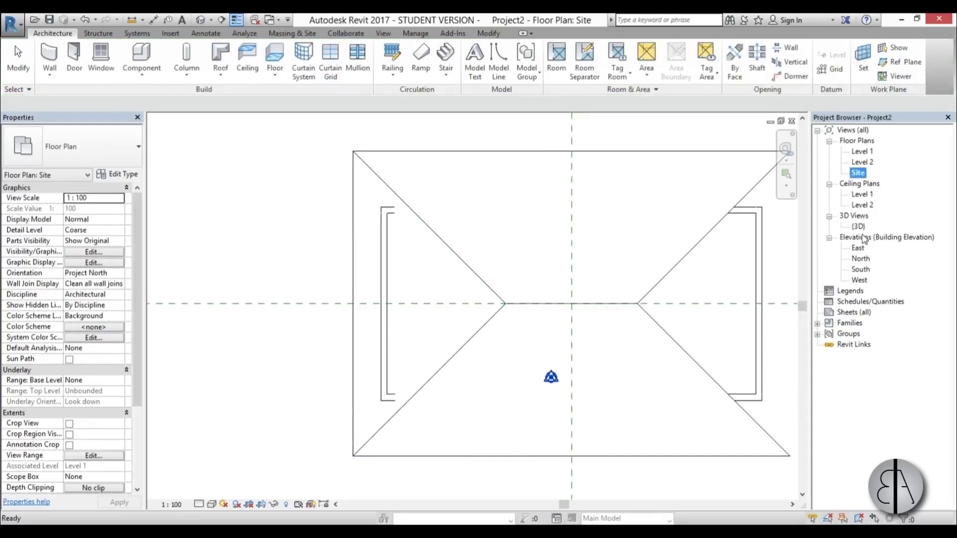
{"action": "double_click", "coordinate": [858, 226]}
{"action": "middle_click_drag", "start_coordinate": [541, 457], "coordinate": [383, 421], "text": "shift"}
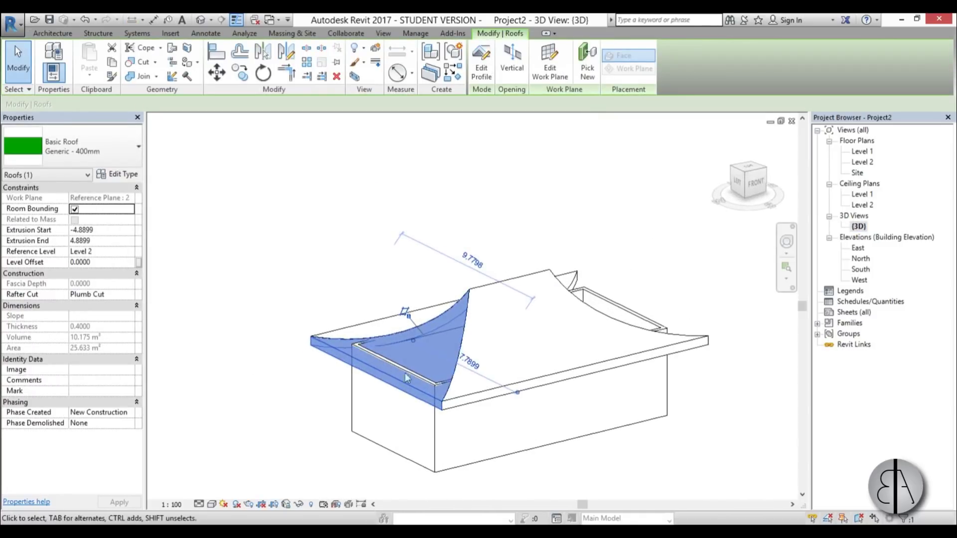
In the Site plan, mirror a copy of the roof across the vertical reference plane
{"action": "double_click", "coordinate": [857, 172]}
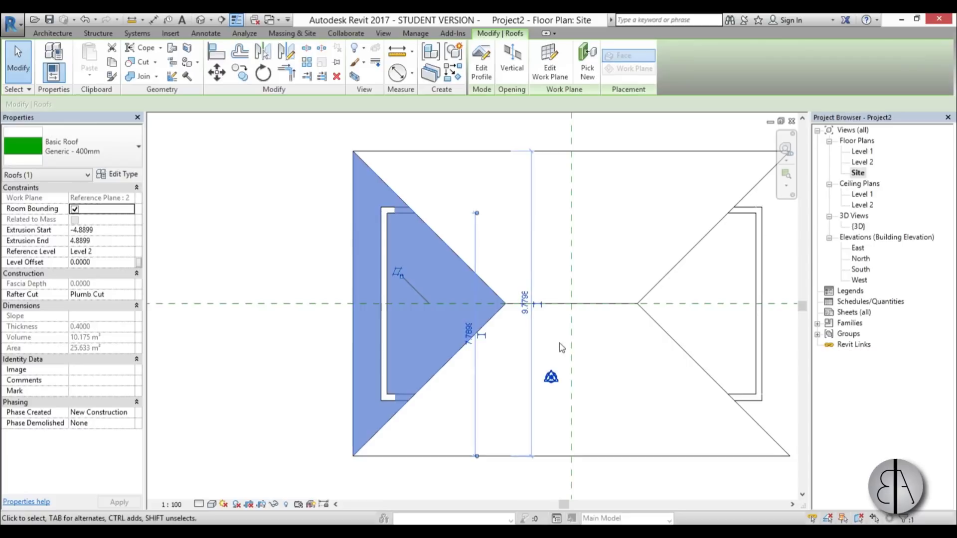
{"action": "middle_click_drag", "start_coordinate": [561, 347], "coordinate": [493, 345]}
{"action": "key", "text": "m"}
{"action": "key", "text": "m"}
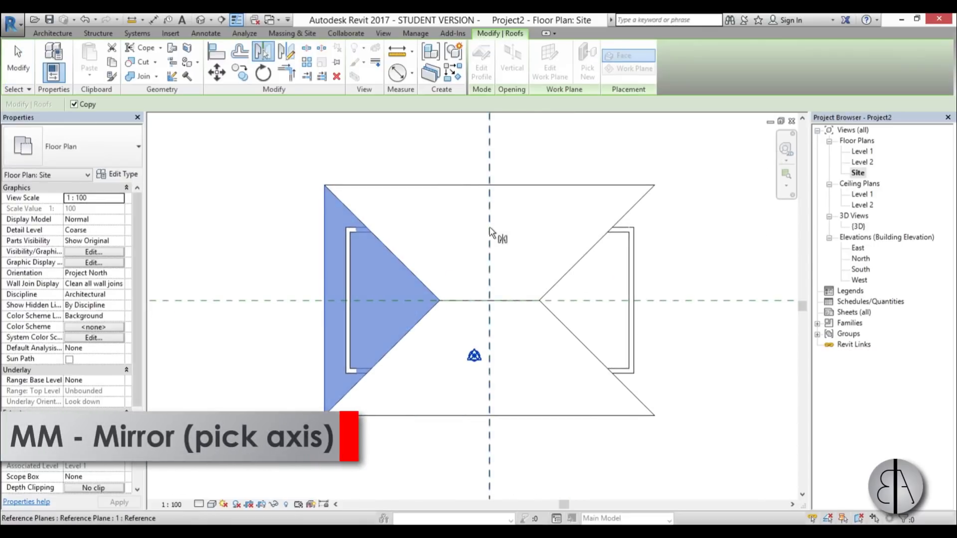
{"action": "left_click", "coordinate": [489, 232]}
{"action": "scroll", "coordinate": [583, 289], "scroll_direction": "down", "scroll_amount": 2}
{"action": "key", "text": "Escape"}
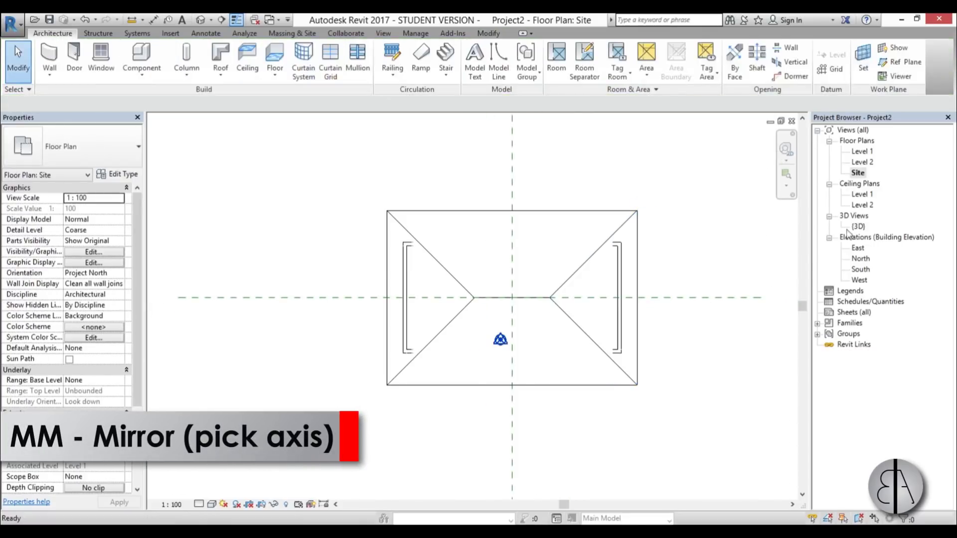
Check the completed hipped roof in 3D, orbiting around the house
{"action": "left_click", "coordinate": [858, 227]}
{"action": "double_click", "coordinate": [858, 226]}
{"action": "middle_click_drag", "start_coordinate": [380, 455], "coordinate": [423, 466], "text": "shift"}
Tab-select the four-wall chain and attach its tops to the roof, choosing Detach Target(s)
{"action": "key", "text": "Tab"}
{"action": "left_click", "coordinate": [404, 464]}
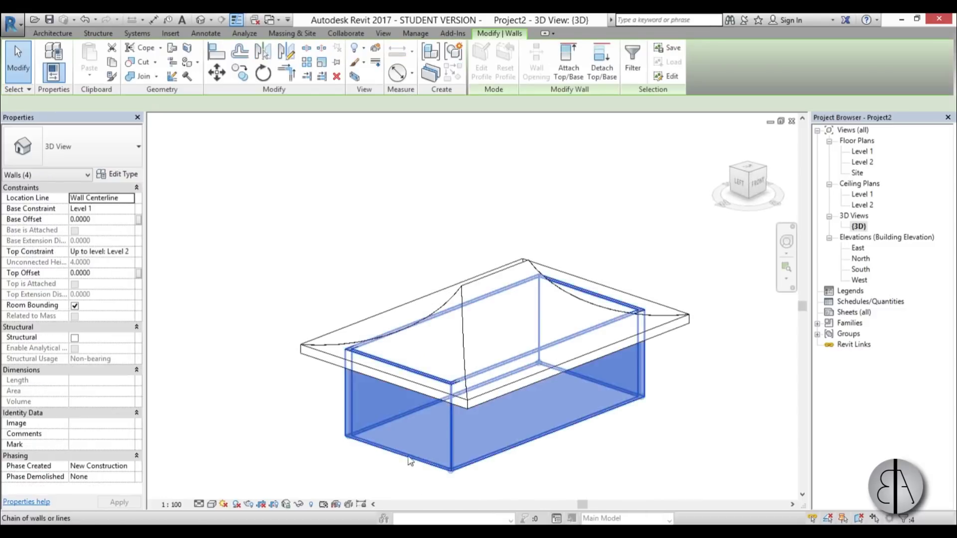
{"action": "middle_click_drag", "start_coordinate": [612, 456], "coordinate": [589, 450], "text": "shift"}
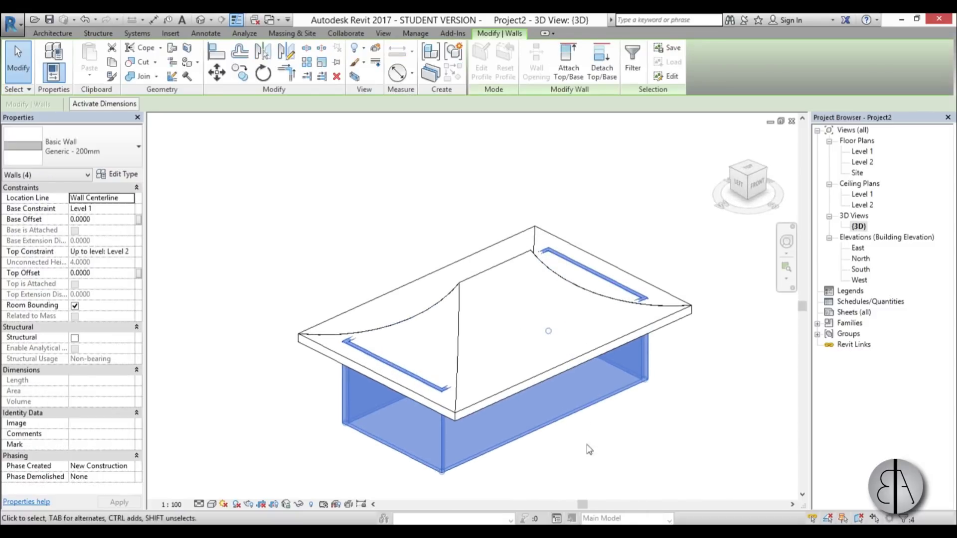
{"action": "left_click", "coordinate": [569, 76]}
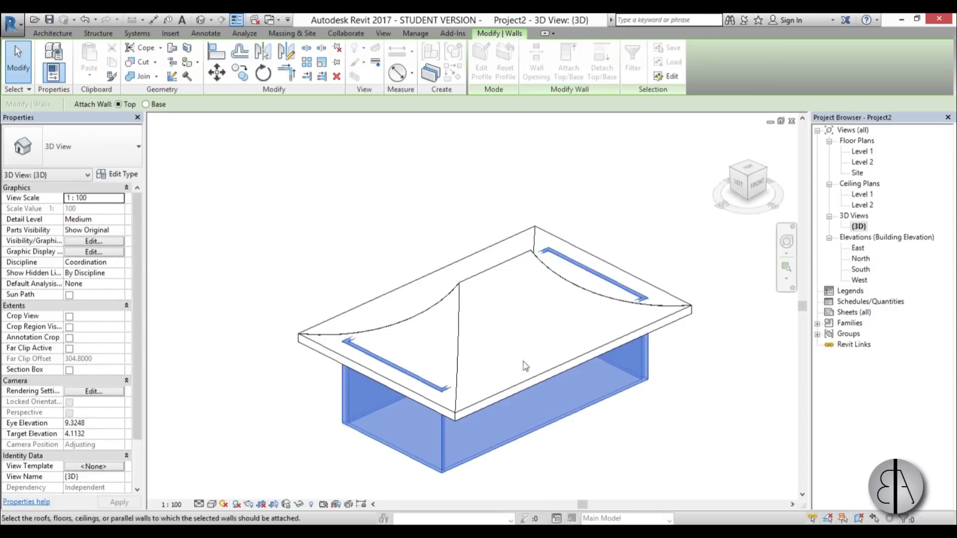
{"action": "left_click", "coordinate": [397, 394]}
{"action": "left_click", "coordinate": [725, 510]}
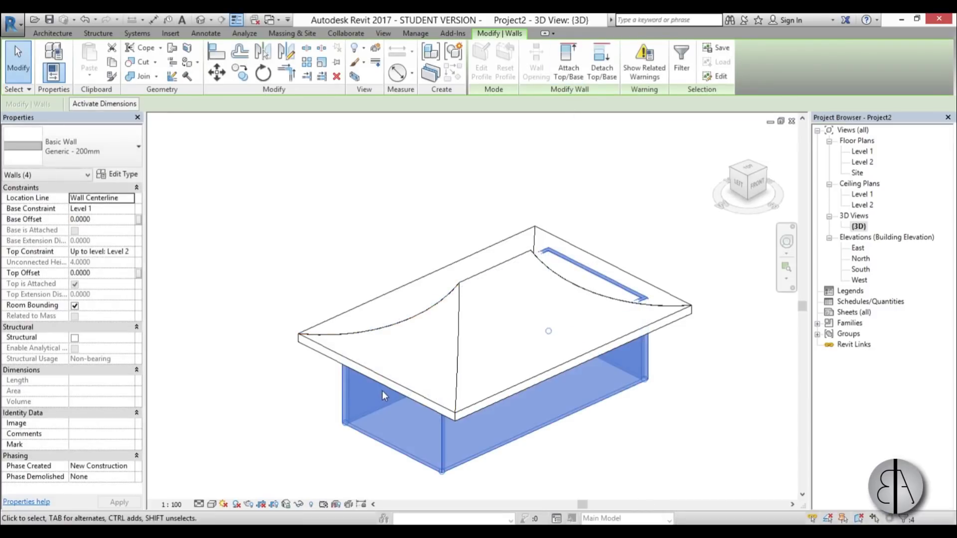
Attach the wall tops to the roof again with Detach Target(s), then orbit to check the result
{"action": "left_click", "coordinate": [569, 76]}
{"action": "left_click", "coordinate": [635, 299]}
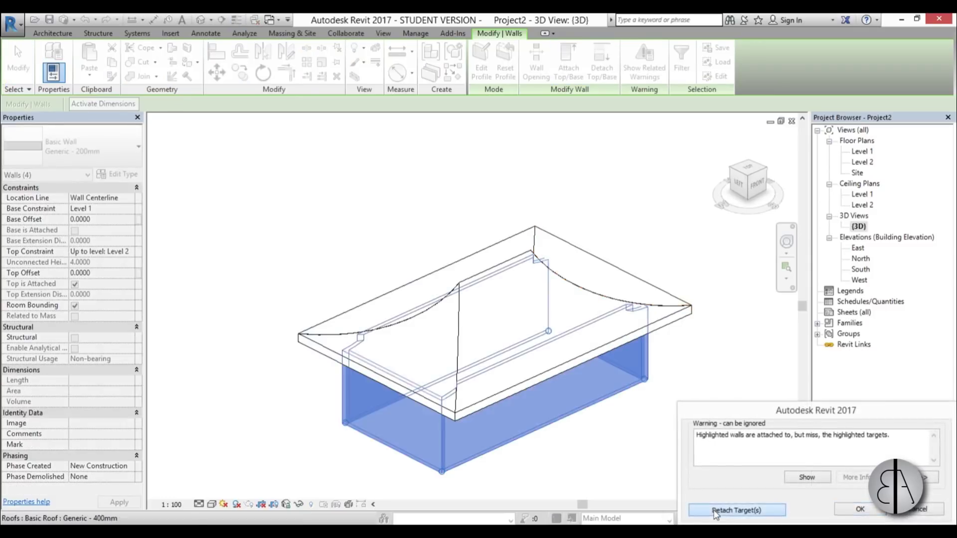
{"action": "left_click", "coordinate": [725, 509]}
{"action": "key", "text": "ctrl+z"}
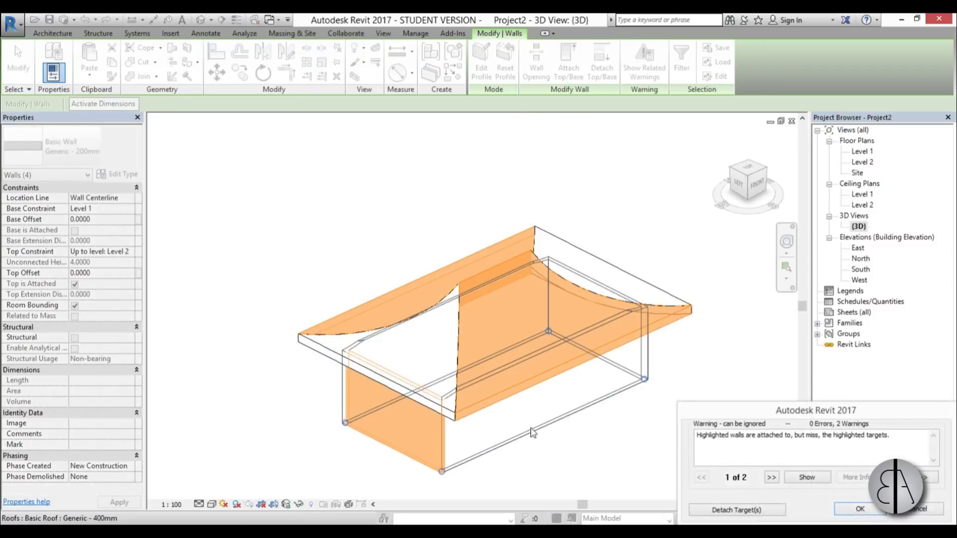
{"action": "left_click", "coordinate": [707, 511]}
{"action": "middle_click_drag", "start_coordinate": [647, 319], "coordinate": [553, 468], "text": "shift"}
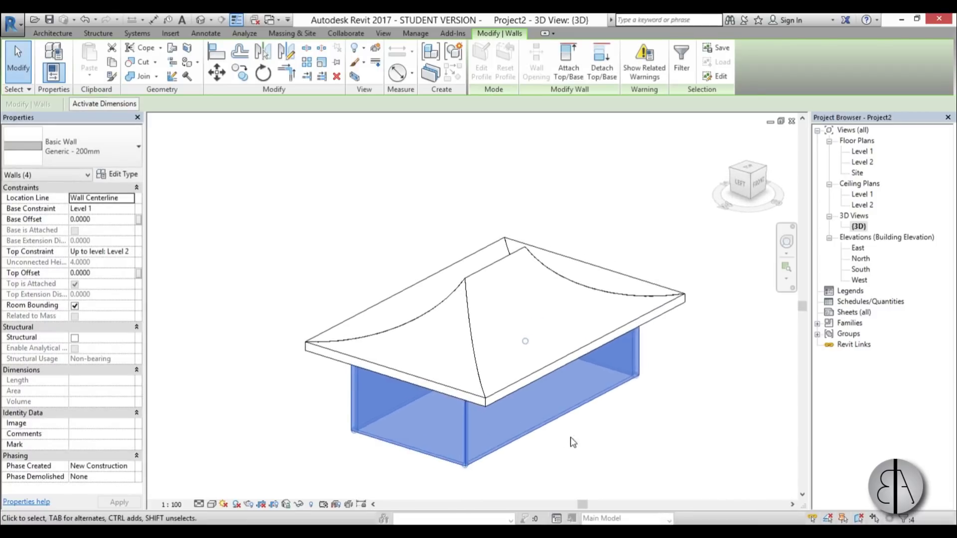
{"action": "left_click", "coordinate": [553, 467]}
{"action": "middle_click_drag", "start_coordinate": [544, 394], "coordinate": [534, 424], "text": "shift"}
{"action": "middle_click_drag", "start_coordinate": [489, 352], "coordinate": [590, 448], "text": "shift"}
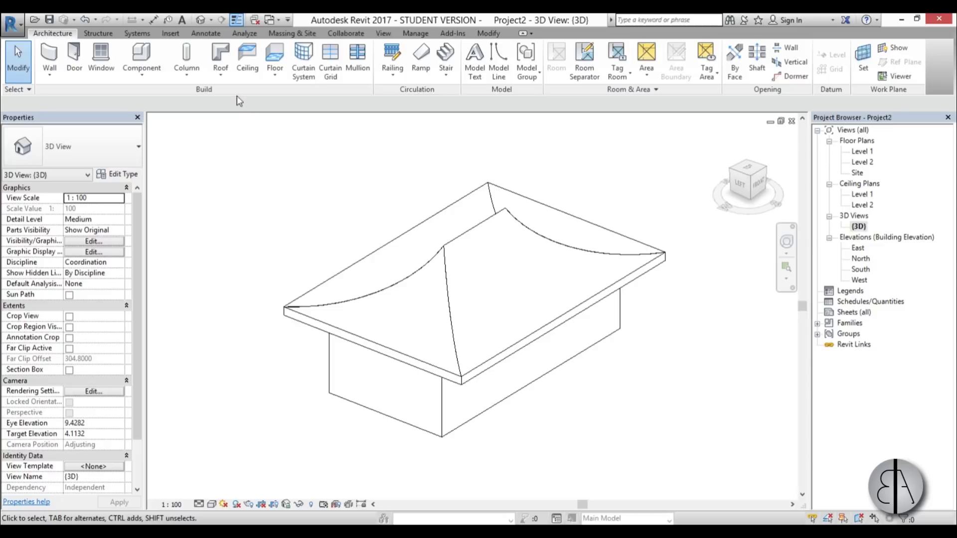
{"action": "left_click", "coordinate": [221, 74]}
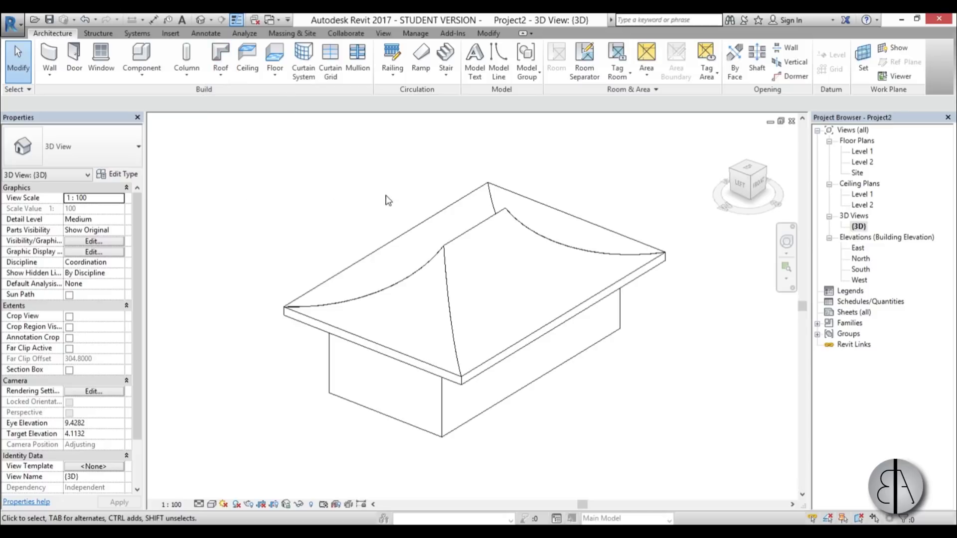